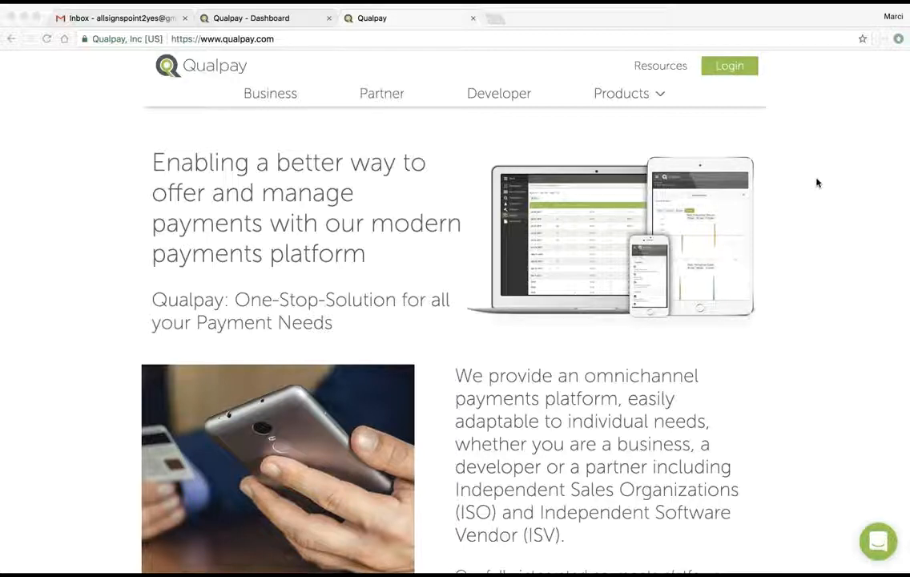
Step: From the Qualpay merchant dashboard, go to Administration and open its Settings
{"action": "left_click", "coordinate": [255, 18]}
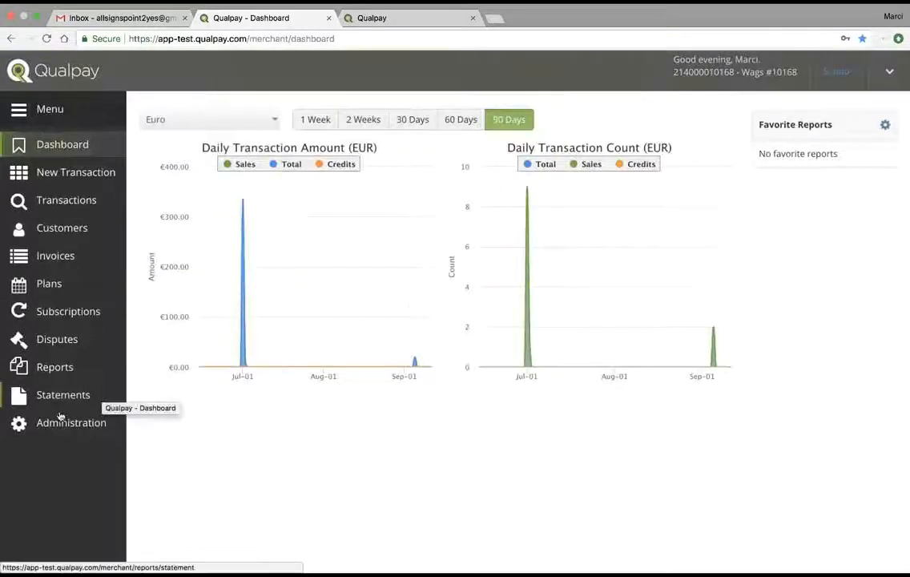
{"action": "left_click", "coordinate": [63, 423]}
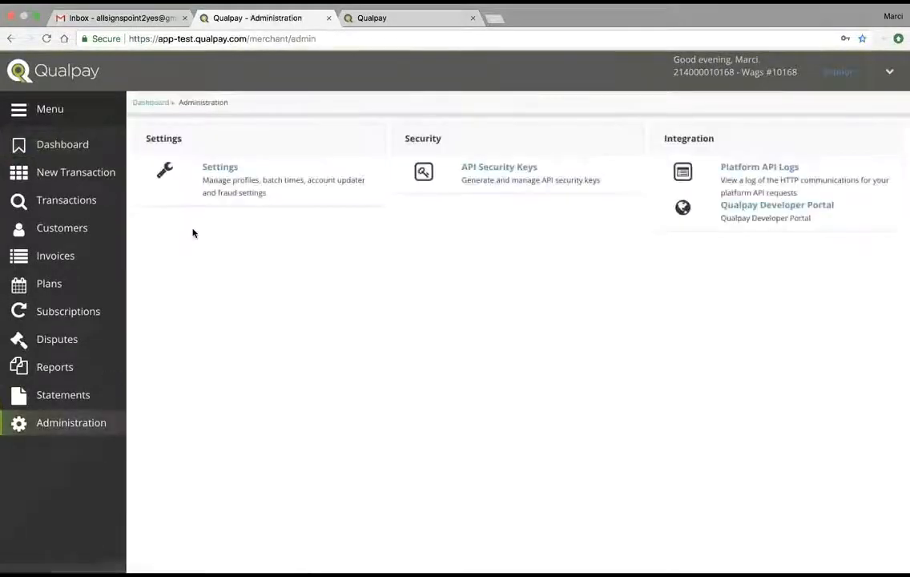
{"action": "left_click", "coordinate": [218, 169]}
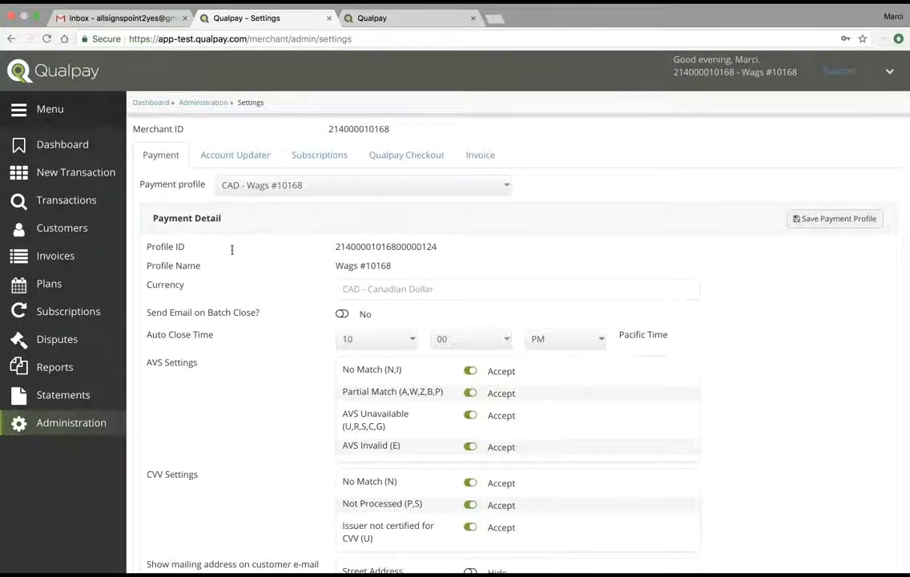
Step: Look through the Invoice Defaults settings, then go to the Invoices overview charts
{"action": "left_click", "coordinate": [480, 157]}
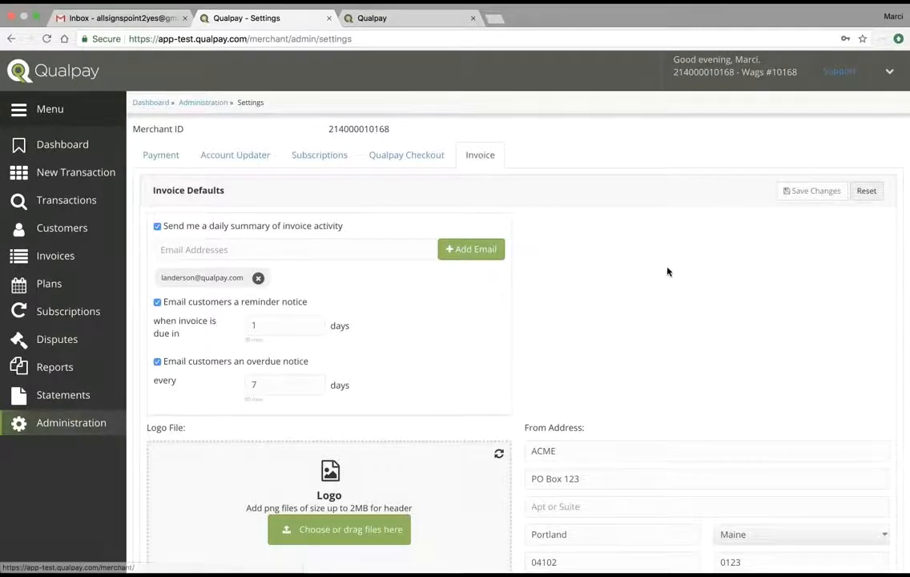
{"action": "scroll", "coordinate": [668, 271], "scroll_direction": "down", "scroll_amount": 1}
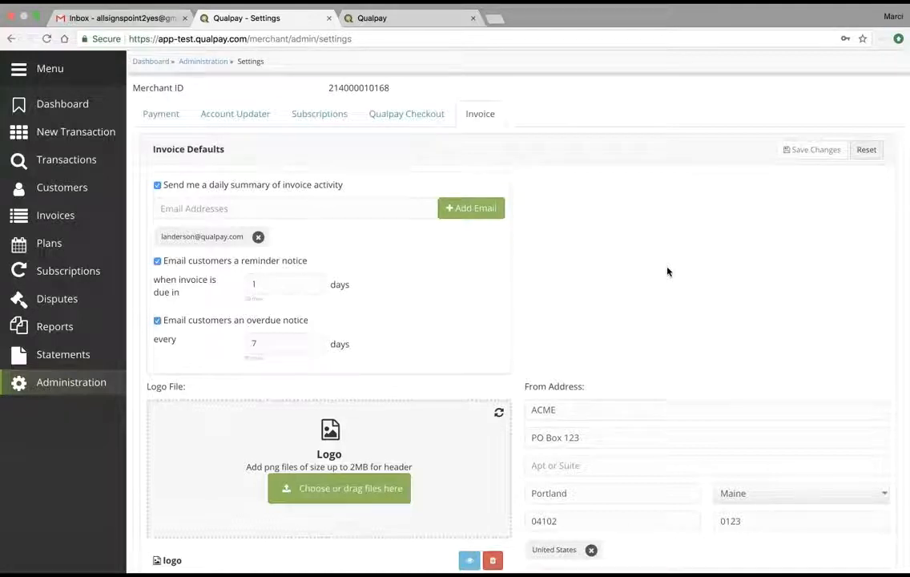
{"action": "scroll", "coordinate": [668, 272], "scroll_direction": "down", "scroll_amount": 2}
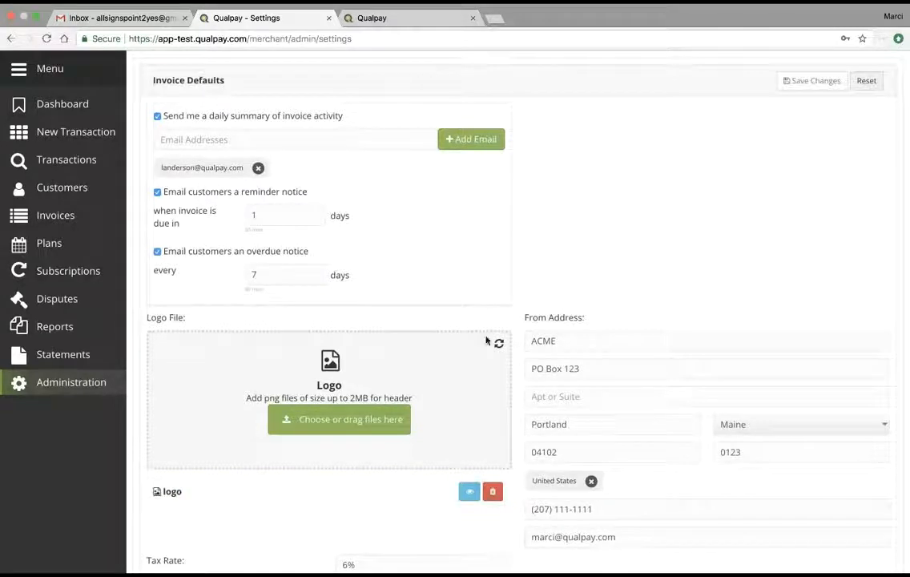
{"action": "scroll", "coordinate": [626, 275], "scroll_direction": "down", "scroll_amount": 1}
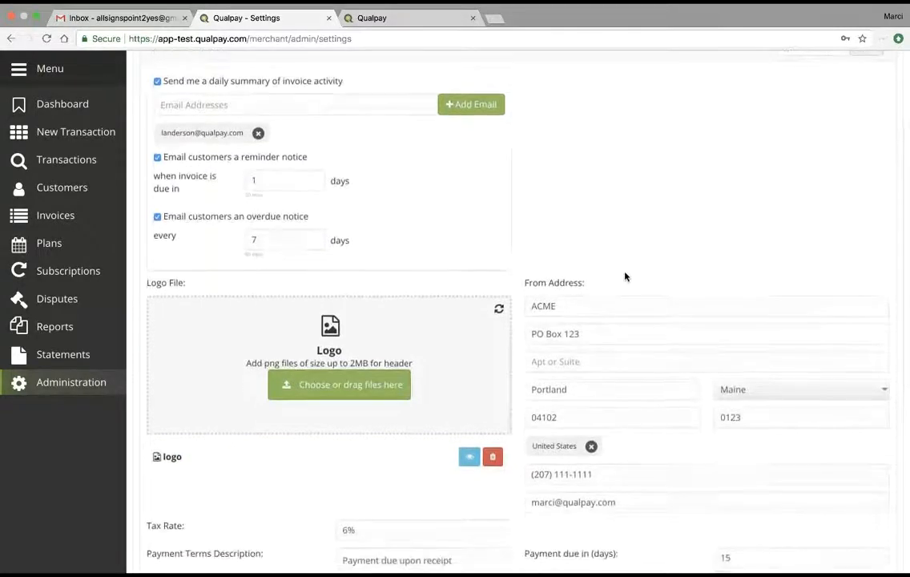
{"action": "scroll", "coordinate": [626, 277], "scroll_direction": "down", "scroll_amount": 1}
{"action": "scroll", "coordinate": [625, 273], "scroll_direction": "down", "scroll_amount": 3}
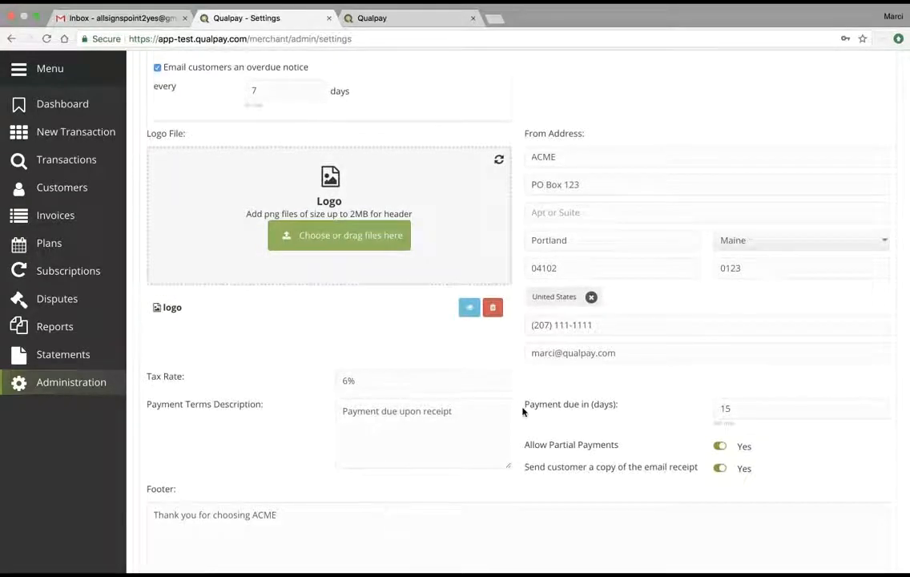
{"action": "scroll", "coordinate": [697, 315], "scroll_direction": "up", "scroll_amount": 1}
{"action": "scroll", "coordinate": [698, 317], "scroll_direction": "up", "scroll_amount": 1}
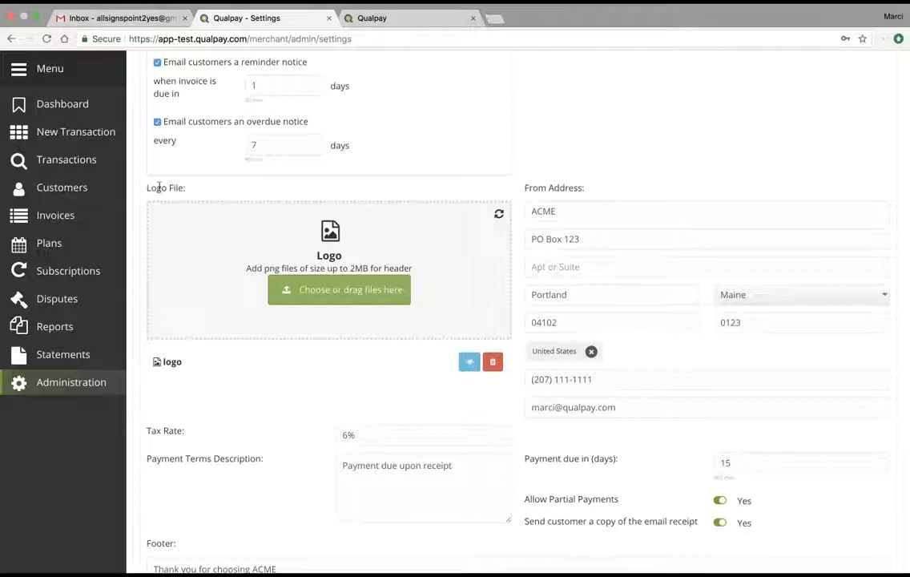
{"action": "left_click", "coordinate": [64, 215]}
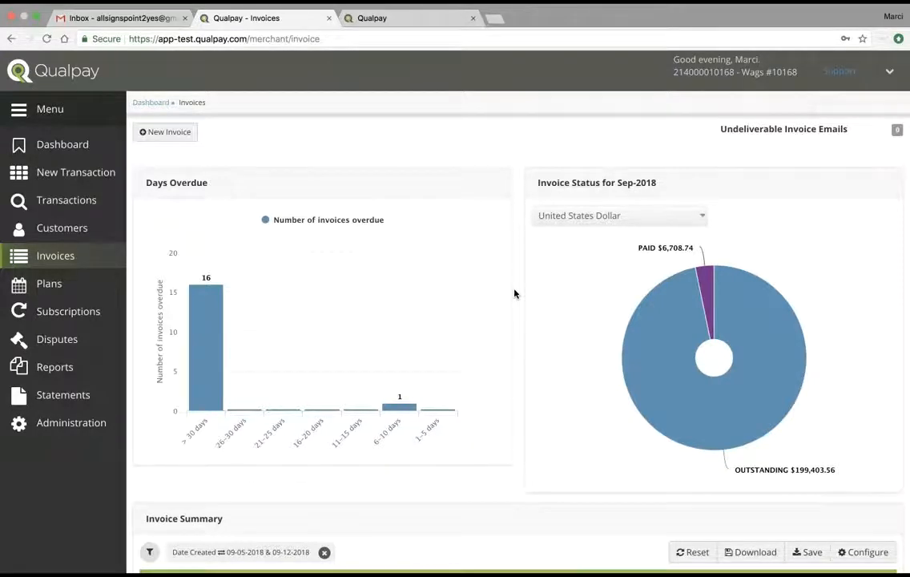
Step: Filter invoices to OUTSTANDING and open the $250.00 invoice number 23
{"action": "left_click", "coordinate": [673, 413]}
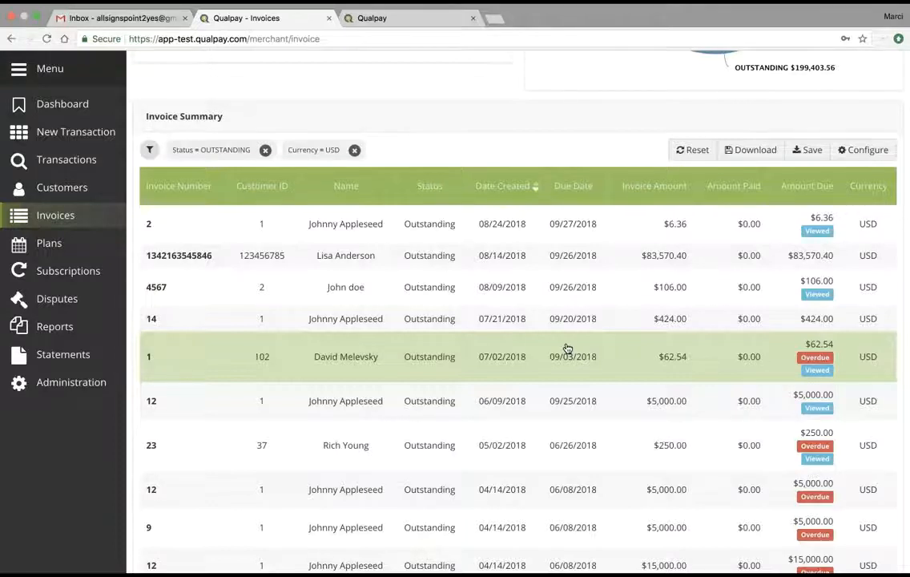
{"action": "scroll", "coordinate": [565, 349], "scroll_direction": "down", "scroll_amount": 1}
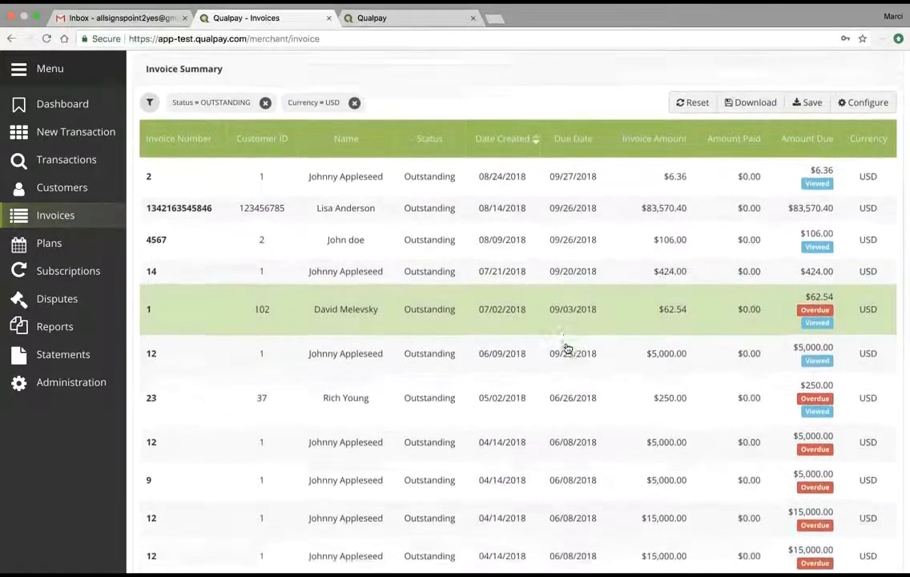
{"action": "left_click", "coordinate": [557, 411]}
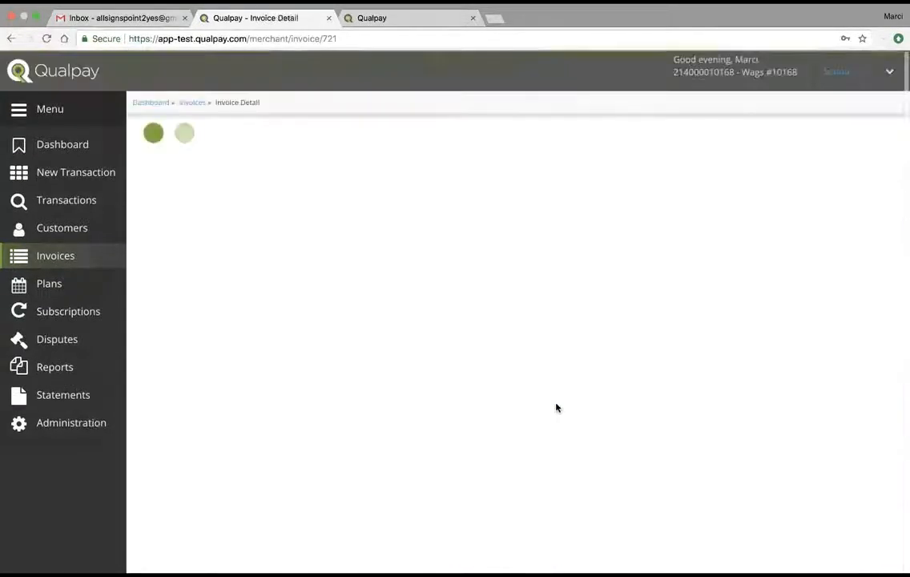
Step: Inspect invoice 23's Add Payment and View History panels without changes, then return to Invoices
{"action": "scroll", "coordinate": [631, 387], "scroll_direction": "down", "scroll_amount": 3}
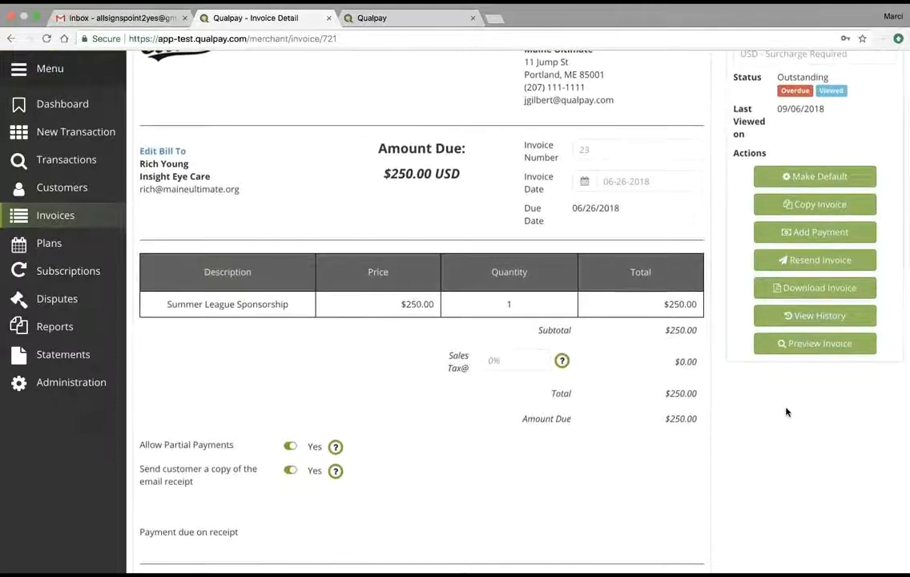
{"action": "scroll", "coordinate": [788, 405], "scroll_direction": "down", "scroll_amount": 1}
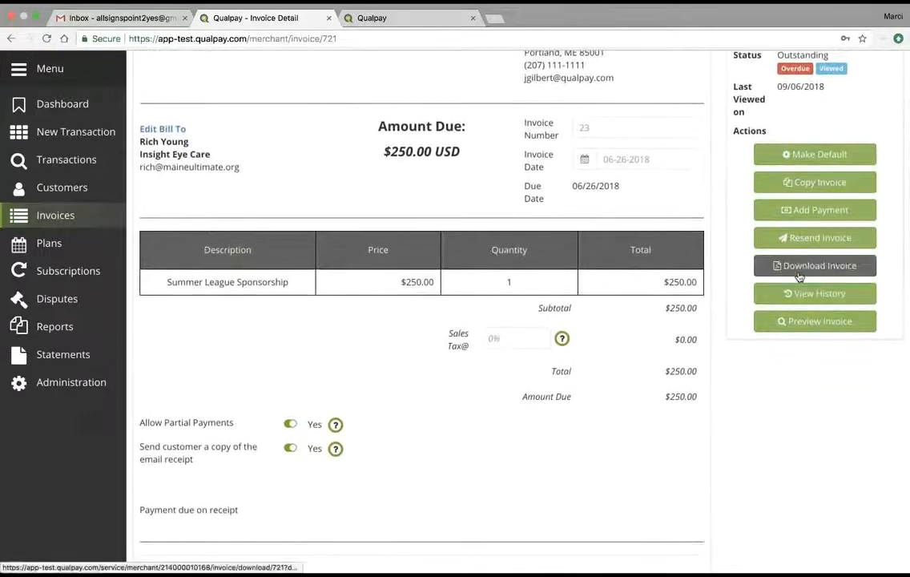
{"action": "left_click", "coordinate": [809, 210]}
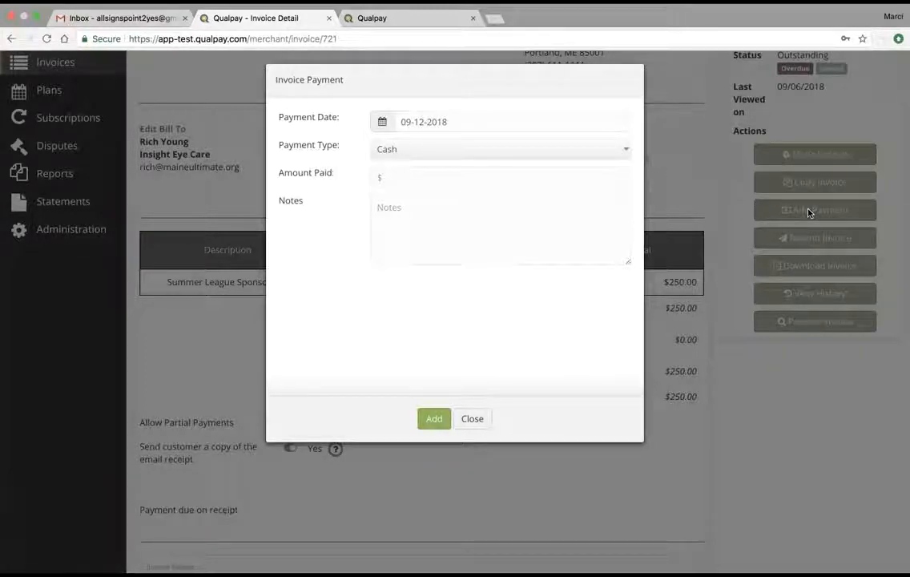
{"action": "left_click", "coordinate": [473, 420]}
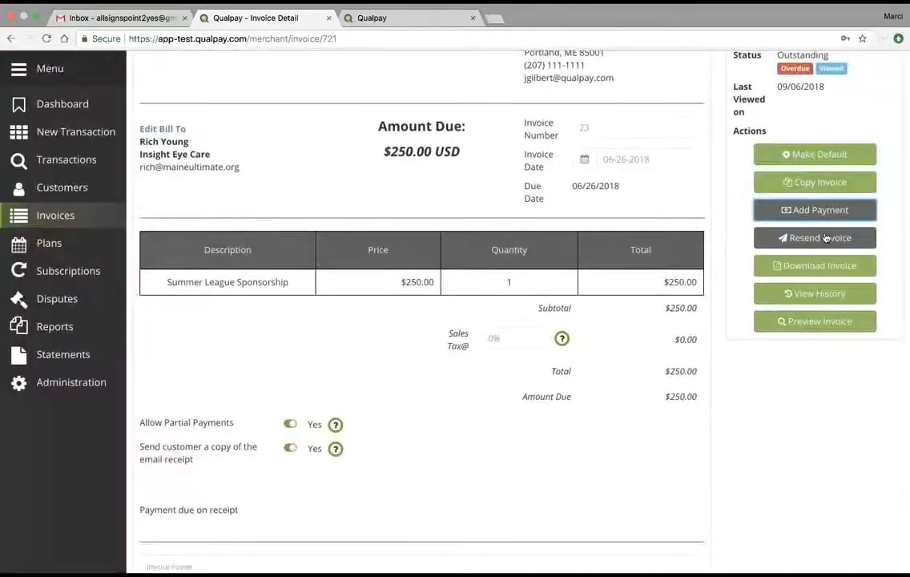
{"action": "left_click", "coordinate": [812, 295]}
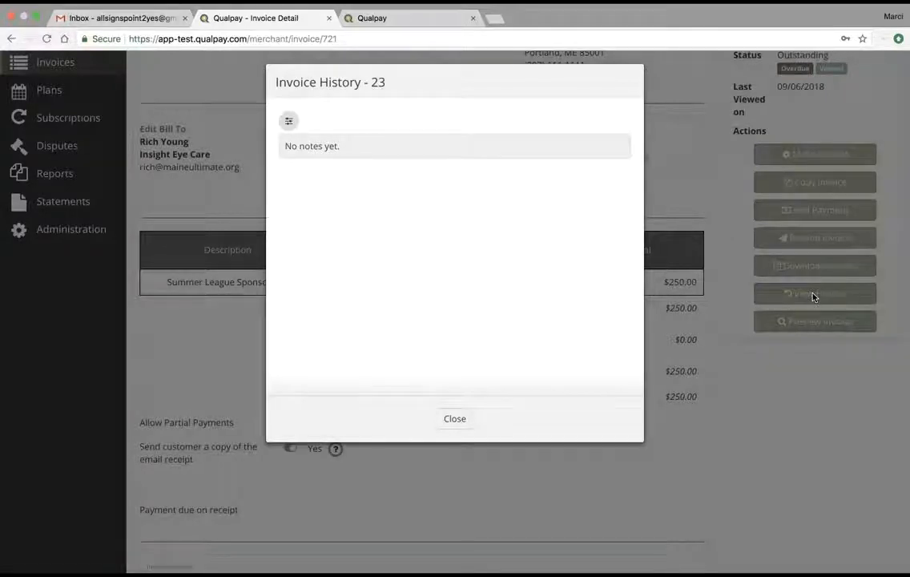
{"action": "left_click", "coordinate": [456, 419]}
{"action": "scroll", "coordinate": [462, 425], "scroll_direction": "up", "scroll_amount": 5}
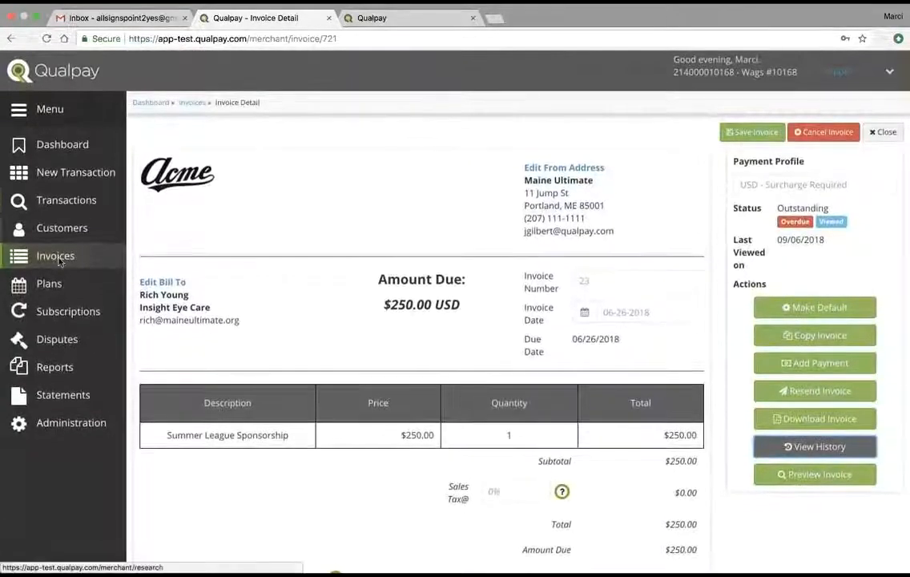
{"action": "left_click", "coordinate": [57, 256]}
{"action": "left_click", "coordinate": [164, 137]}
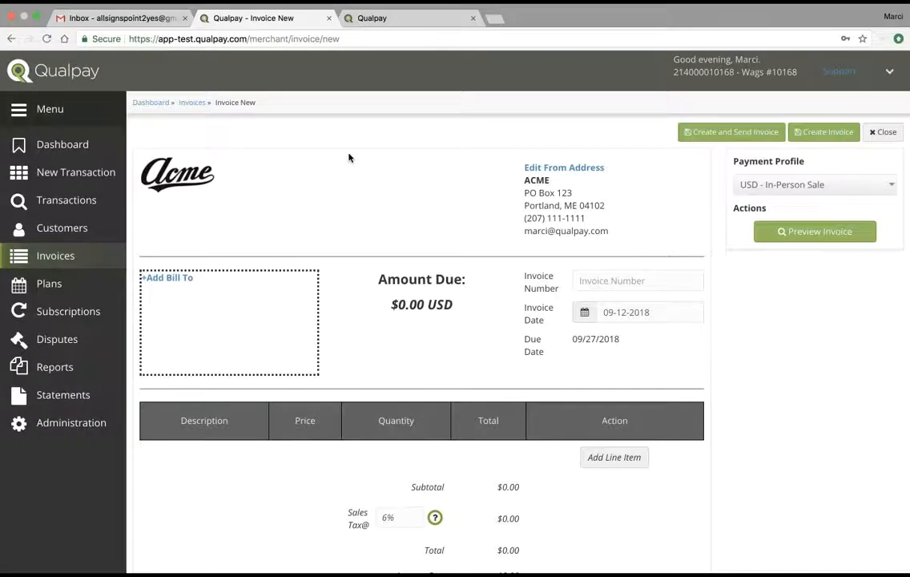
{"action": "scroll", "coordinate": [357, 159], "scroll_direction": "down", "scroll_amount": 1}
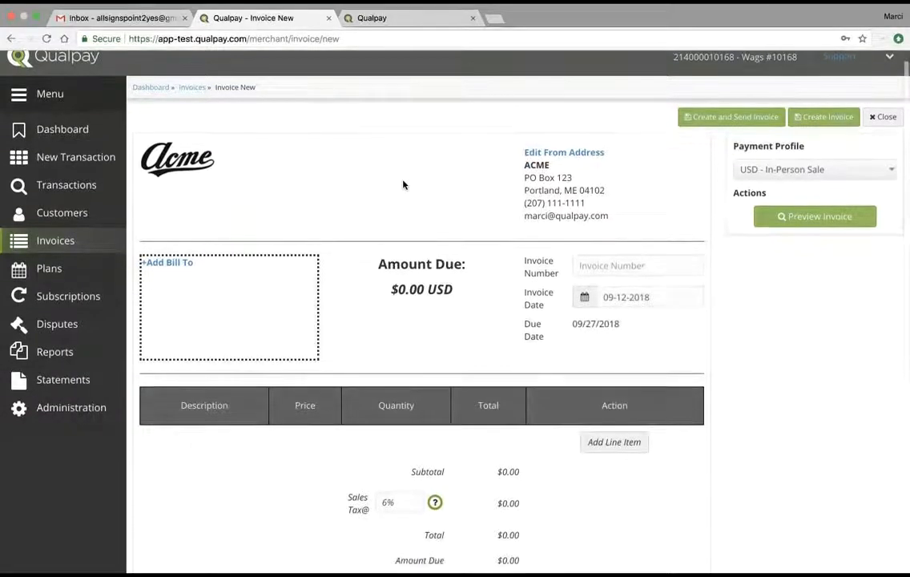
{"action": "left_click", "coordinate": [545, 143]}
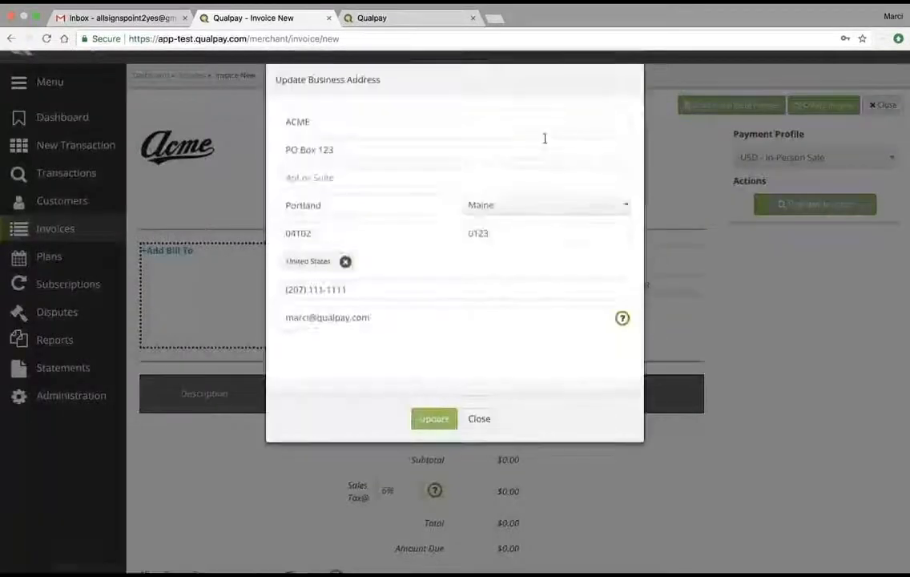
{"action": "left_click", "coordinate": [473, 418]}
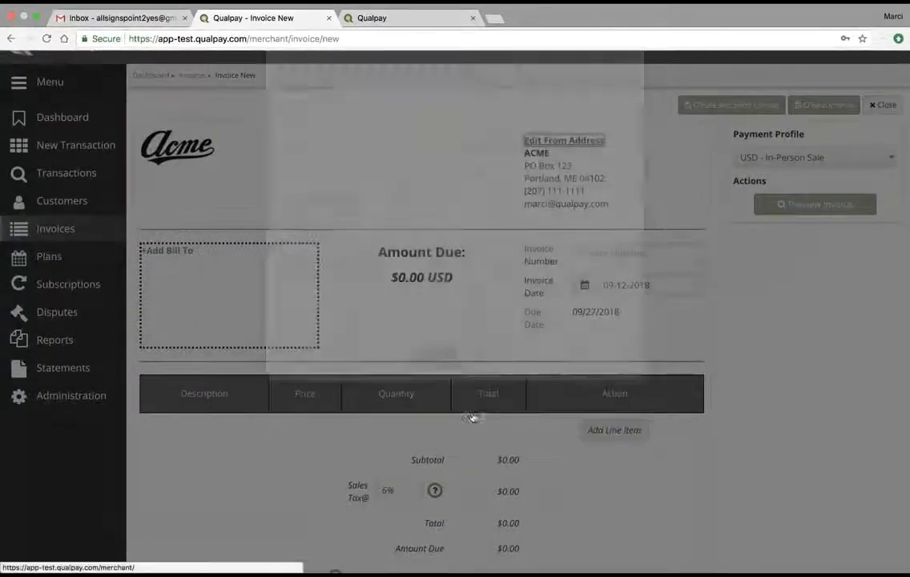
{"action": "scroll", "coordinate": [481, 366], "scroll_direction": "down", "scroll_amount": 5}
{"action": "scroll", "coordinate": [480, 366], "scroll_direction": "down", "scroll_amount": 3}
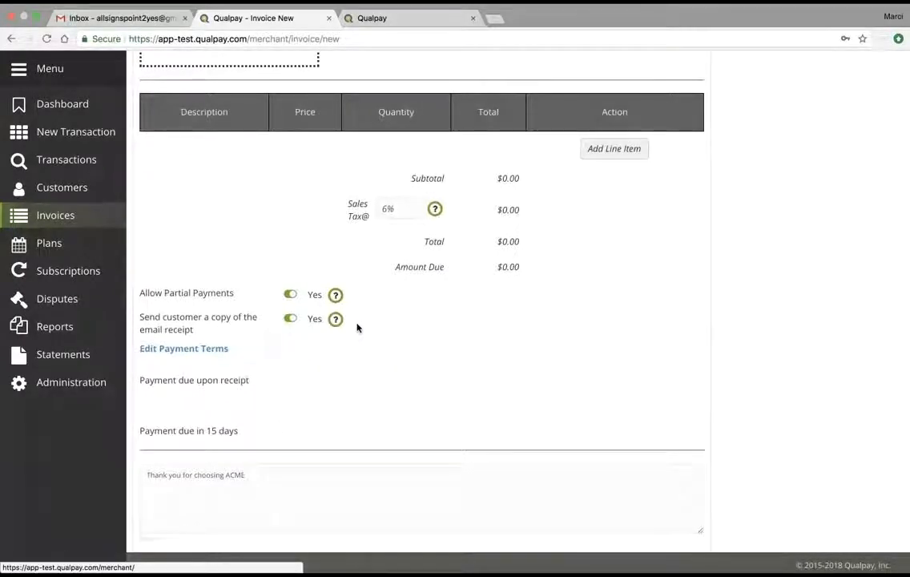
{"action": "left_click", "coordinate": [289, 295]}
{"action": "left_click", "coordinate": [290, 294]}
{"action": "scroll", "coordinate": [483, 414], "scroll_direction": "down", "scroll_amount": 1}
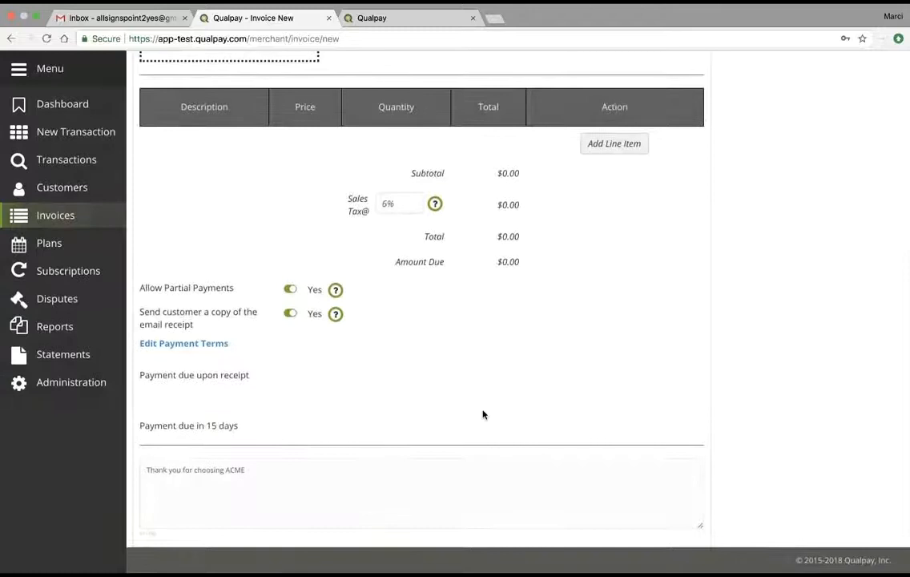
{"action": "scroll", "coordinate": [483, 414], "scroll_direction": "up", "scroll_amount": 5}
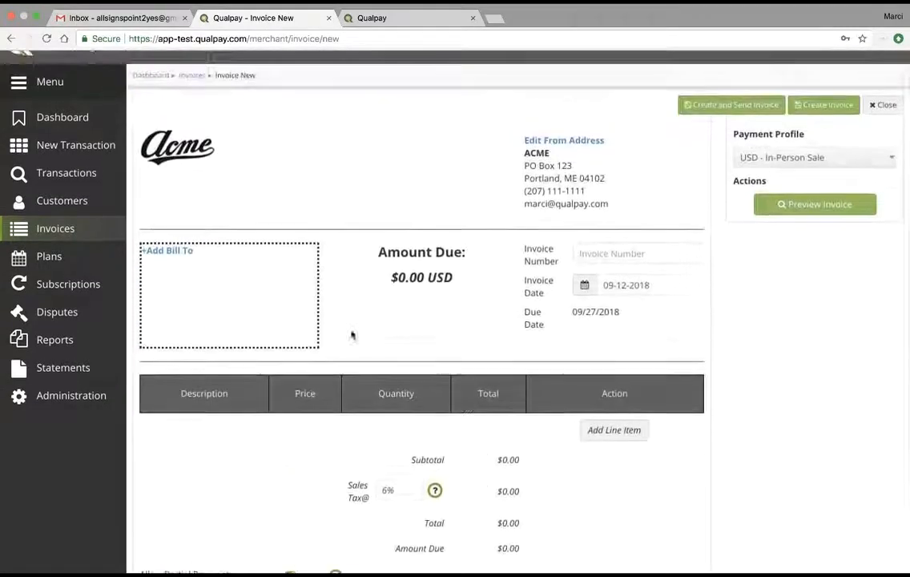
Step: Set Bill To as the existing saved customer found by name, discarding a stray new-customer form
{"action": "left_click", "coordinate": [171, 251]}
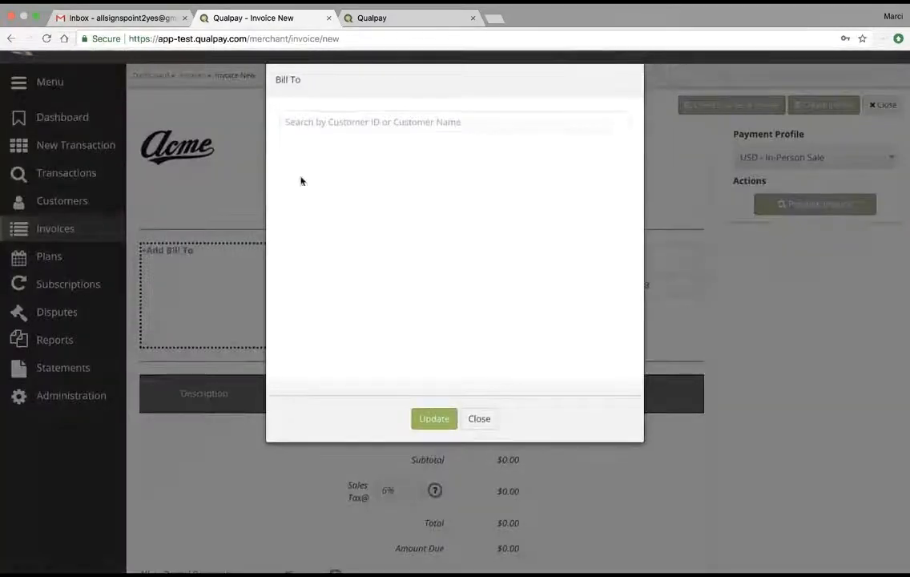
{"action": "left_click", "coordinate": [319, 121]}
{"action": "type", "text": "marci"}
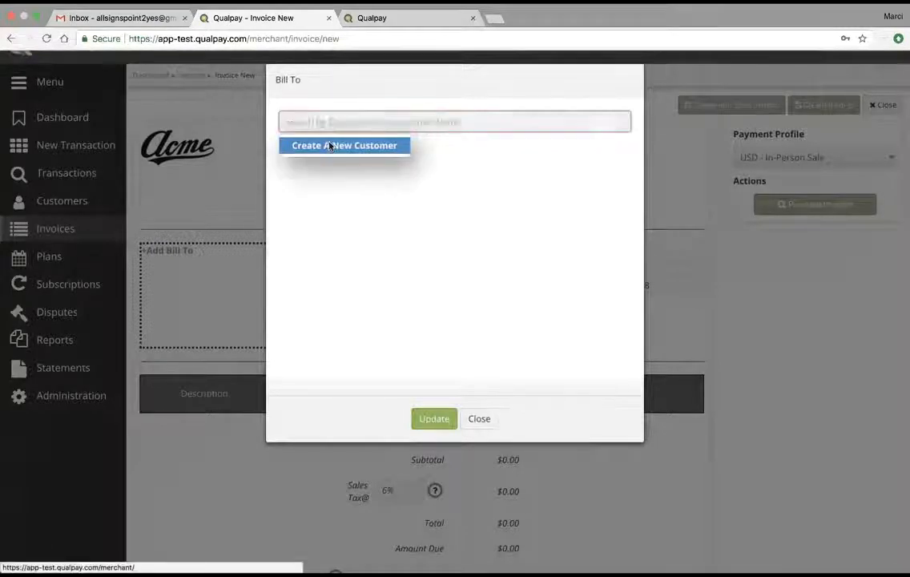
{"action": "left_click", "coordinate": [329, 145]}
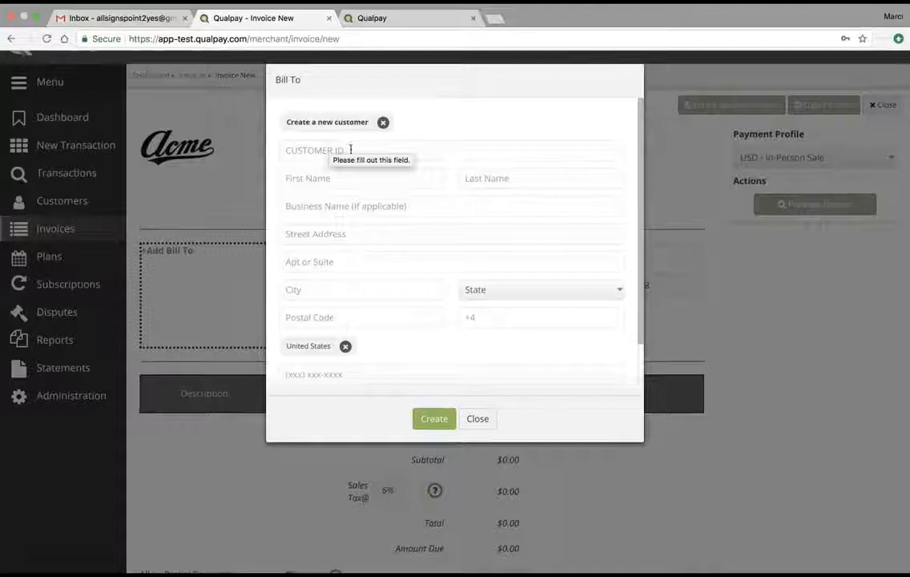
{"action": "left_click", "coordinate": [474, 419]}
{"action": "left_click", "coordinate": [177, 251]}
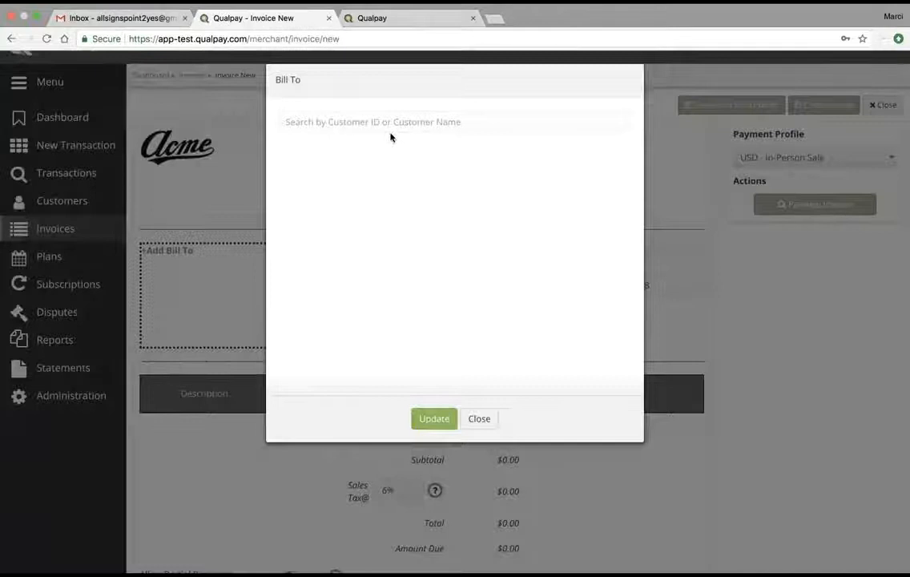
{"action": "left_click", "coordinate": [368, 120]}
{"action": "type", "text": "dav"}
{"action": "left_click", "coordinate": [360, 178]}
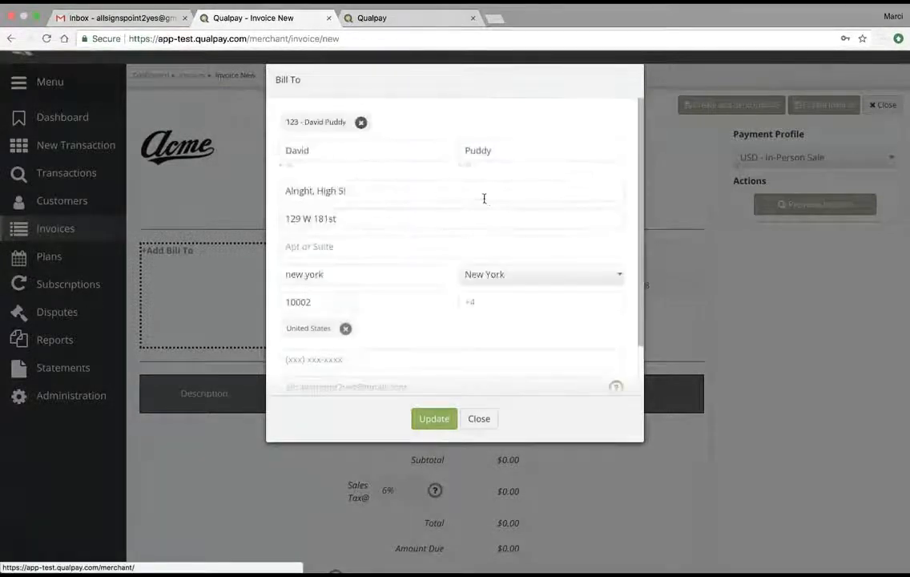
{"action": "left_click", "coordinate": [433, 418]}
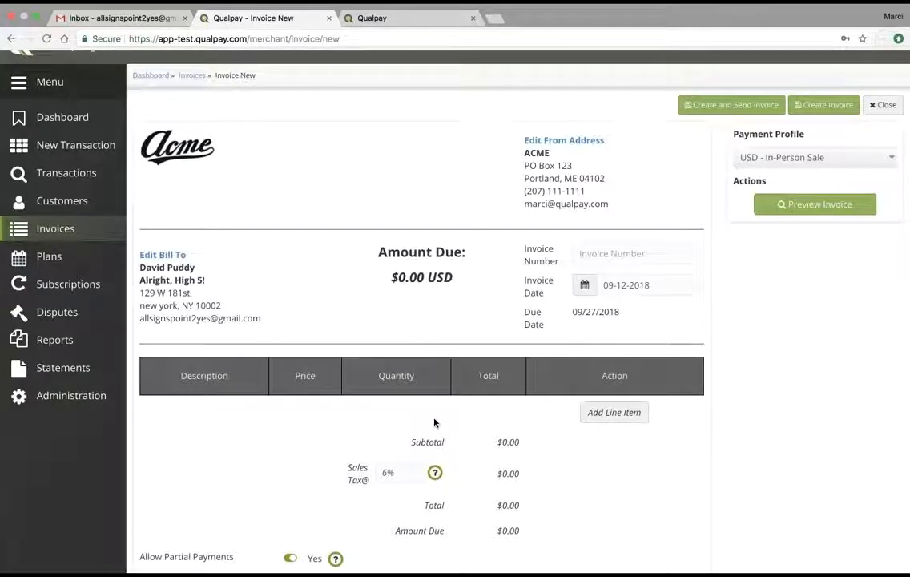
Step: Enter invoice number 123 and add a line item of 2 french fries at $20.00
{"action": "left_click", "coordinate": [608, 255]}
{"action": "type", "text": "123"}
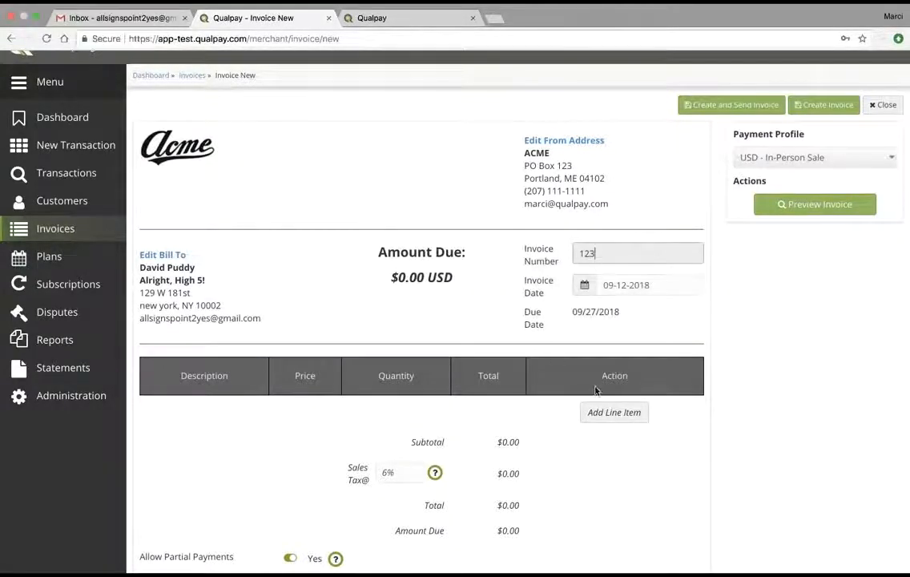
{"action": "left_click", "coordinate": [601, 412]}
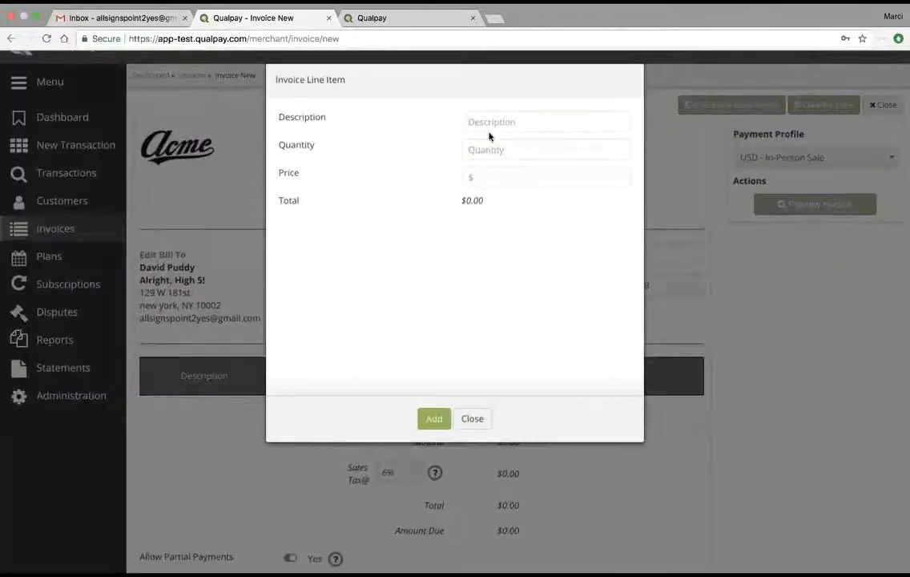
{"action": "left_click", "coordinate": [484, 122]}
{"action": "type", "text": "fre"}
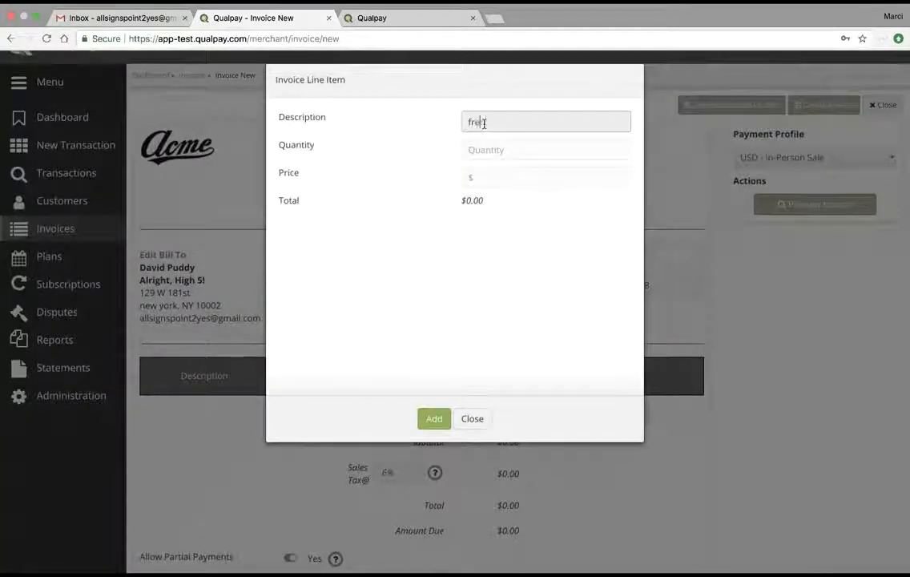
{"action": "type", "text": "nch fries"}
{"action": "left_click", "coordinate": [481, 148]}
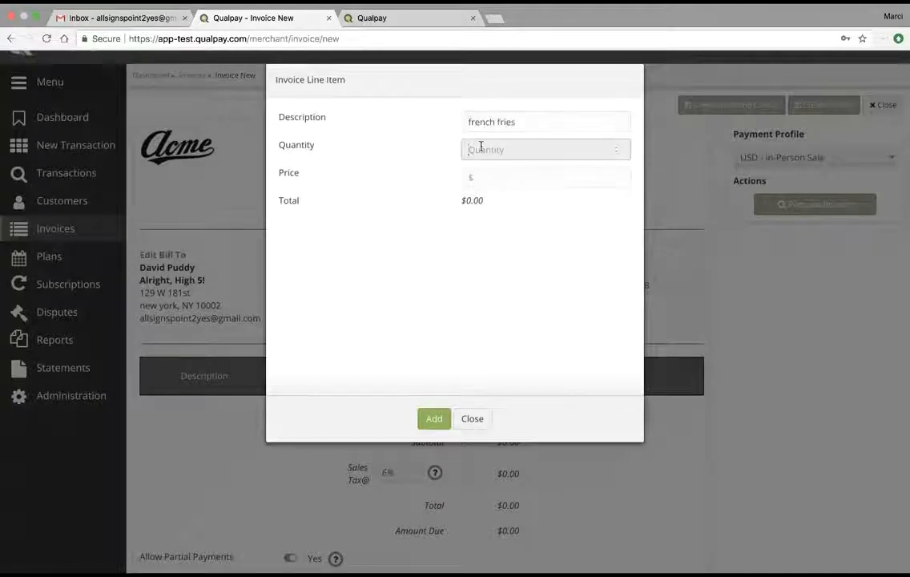
{"action": "type", "text": "2"}
{"action": "left_click", "coordinate": [488, 188]}
{"action": "type", "text": "20."}
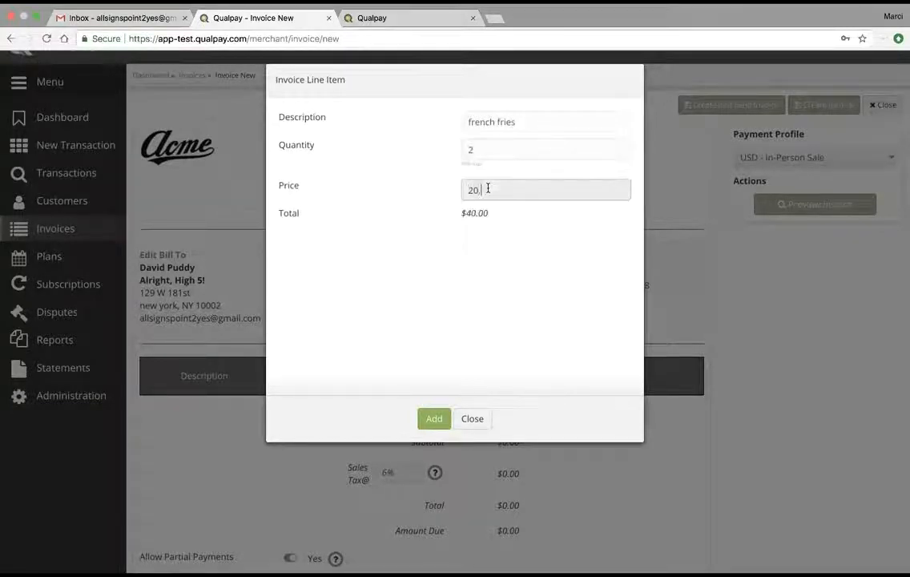
{"action": "type", "text": "00"}
{"action": "left_click", "coordinate": [433, 418]}
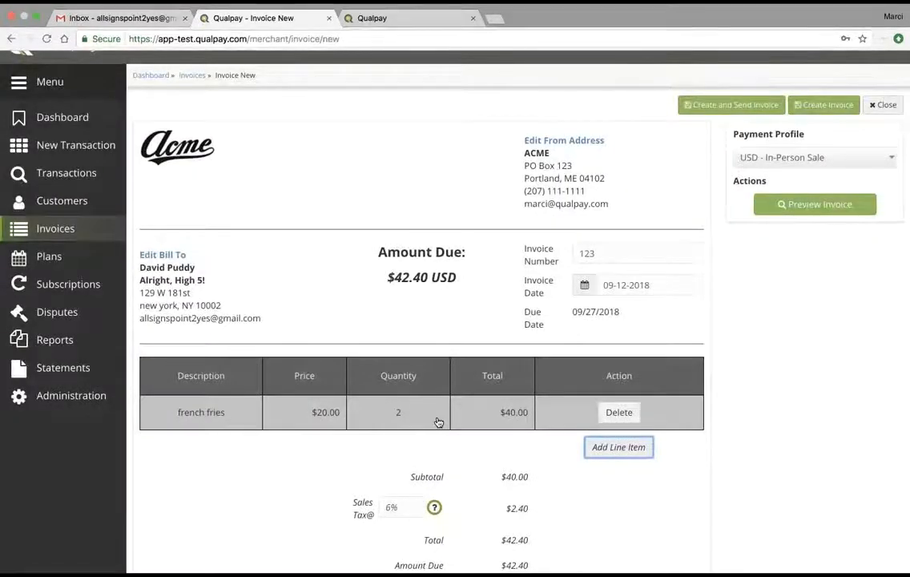
{"action": "scroll", "coordinate": [438, 423], "scroll_direction": "down", "scroll_amount": 3}
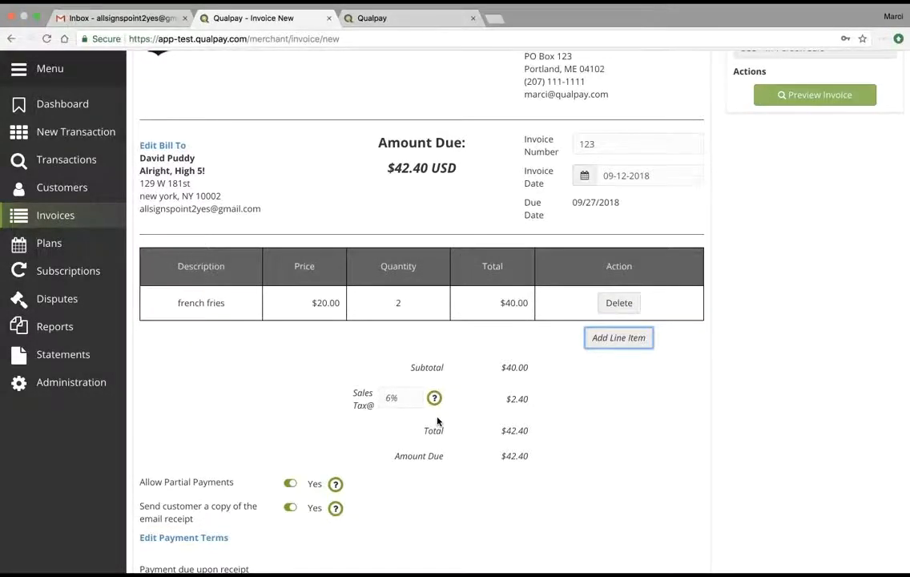
{"action": "scroll", "coordinate": [438, 422], "scroll_direction": "up", "scroll_amount": 4}
Step: Preview the $42.40 invoice, then create it and send it by e-mail
{"action": "left_click", "coordinate": [840, 231]}
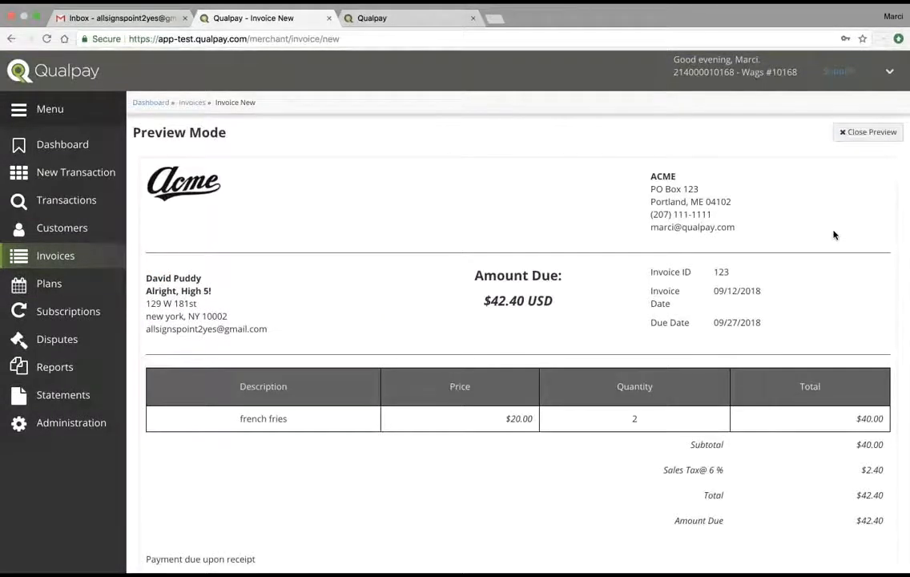
{"action": "left_click", "coordinate": [865, 133]}
{"action": "left_click", "coordinate": [758, 133]}
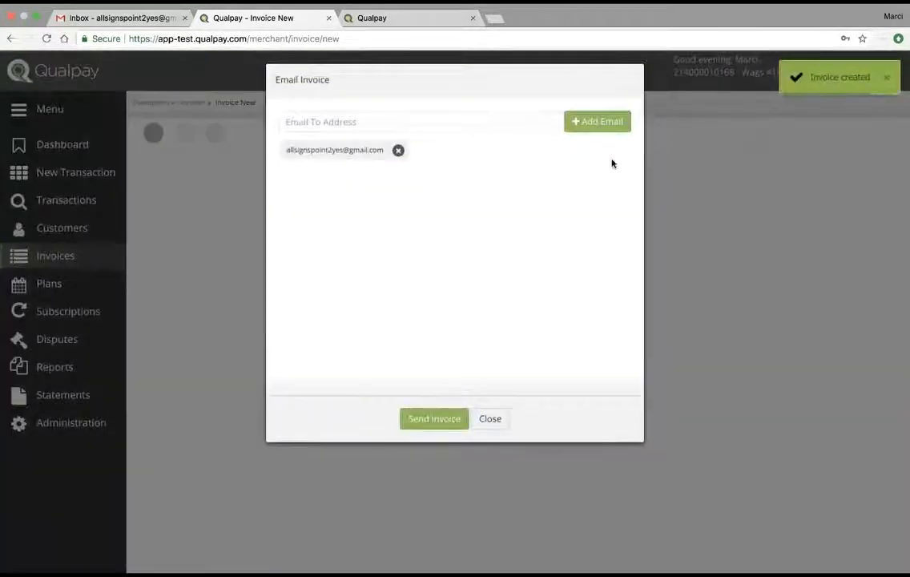
{"action": "left_click", "coordinate": [432, 420]}
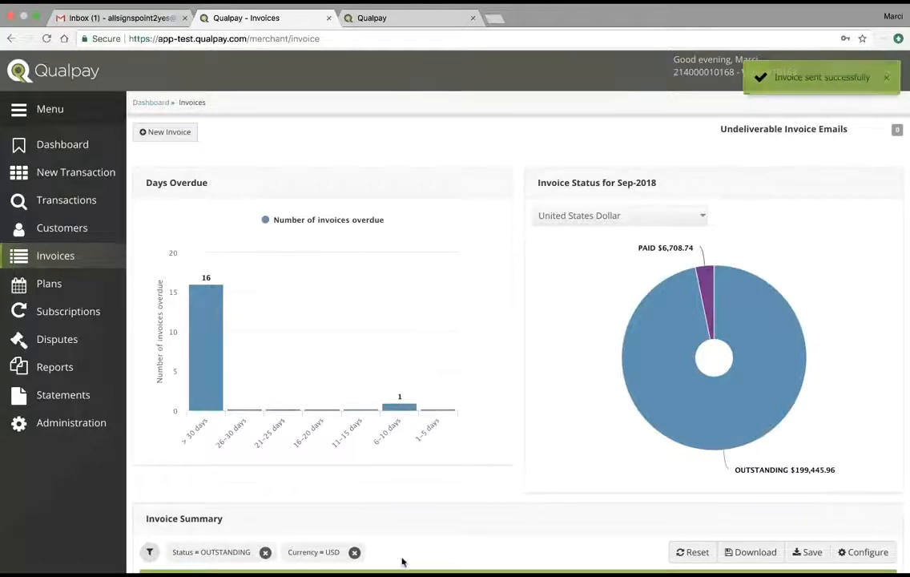
Step: Open the new $42.40 invoice from Invoice Summary, then switch to the Gmail inbox
{"action": "mouse_move", "coordinate": [701, 417]}
{"action": "scroll", "coordinate": [696, 431], "scroll_direction": "down", "scroll_amount": 3}
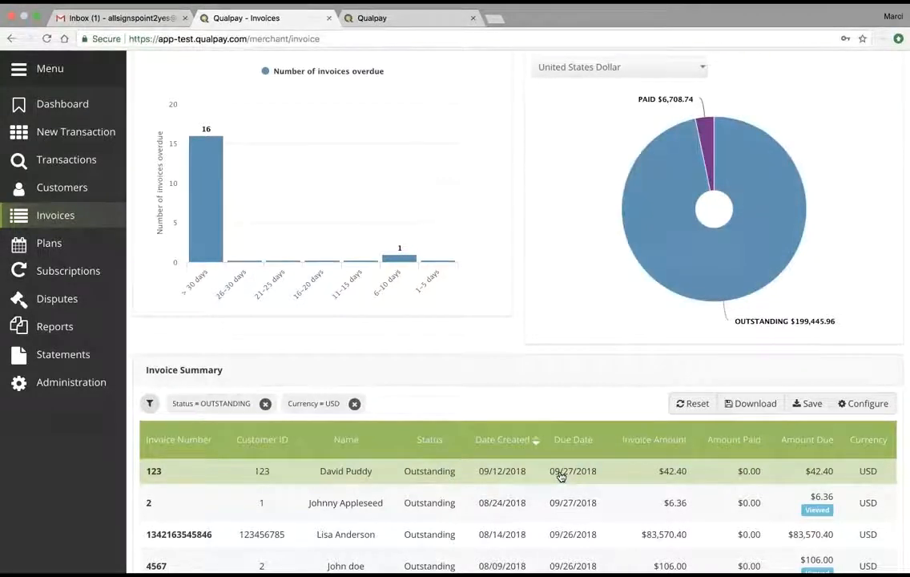
{"action": "left_click", "coordinate": [561, 476]}
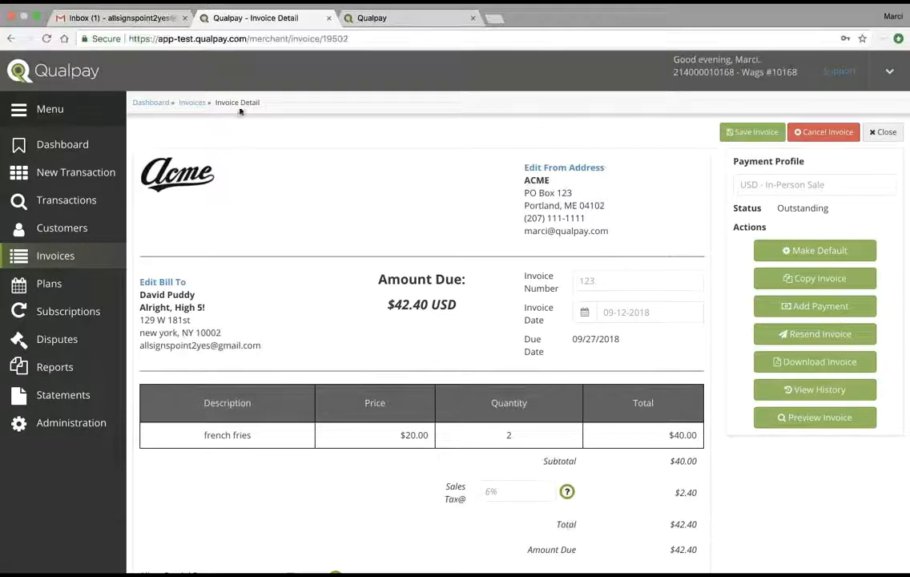
{"action": "left_click", "coordinate": [128, 18]}
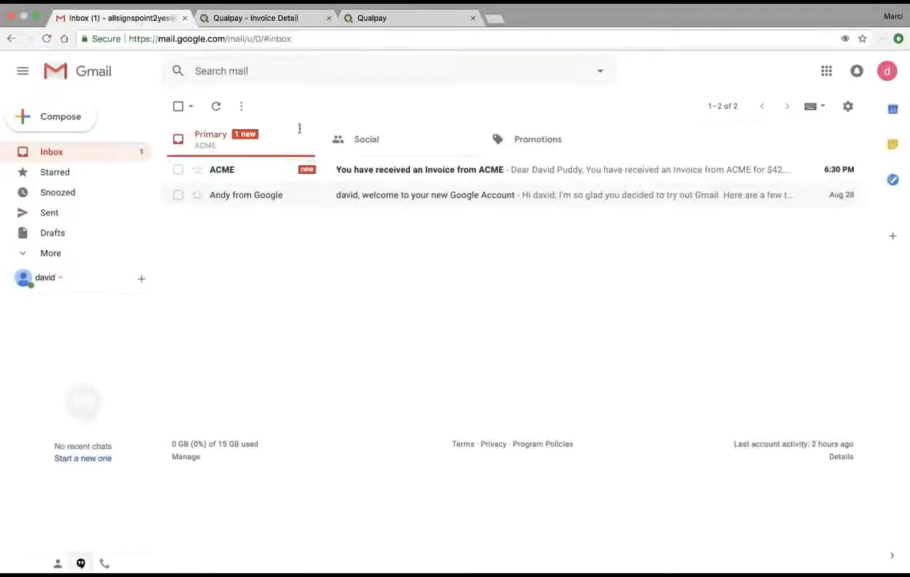
Step: Open ACME's invoice e-mail and follow View Invoice & Pay Now to the checkout
{"action": "left_click", "coordinate": [368, 171]}
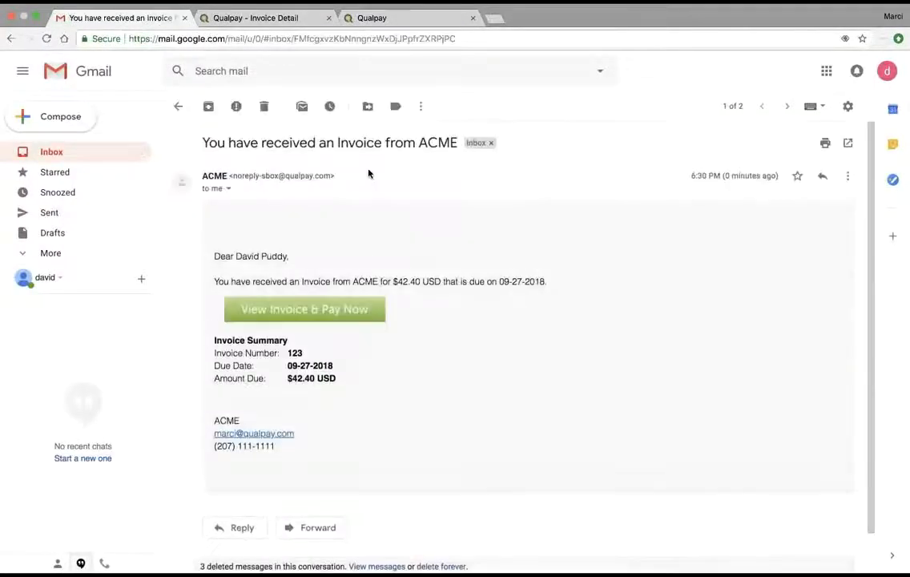
{"action": "left_click", "coordinate": [308, 311]}
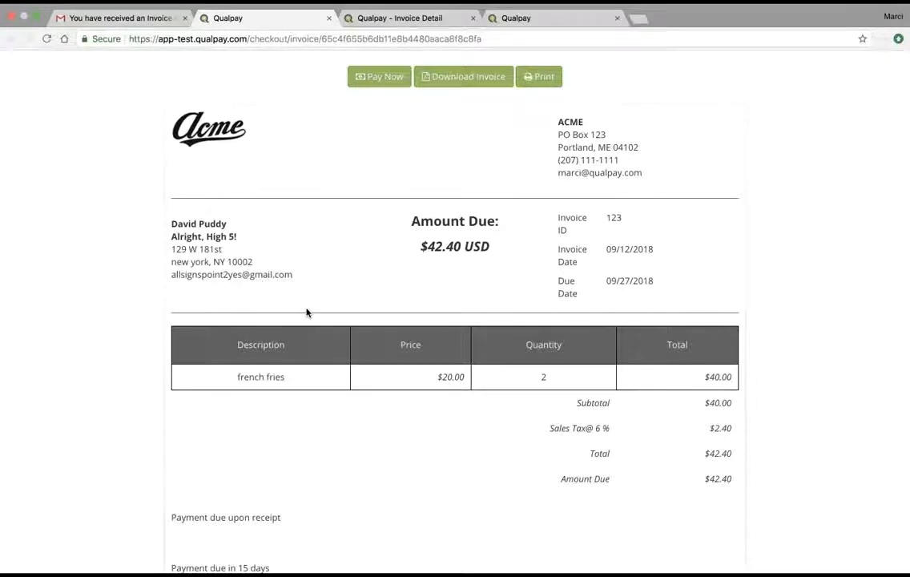
Step: Pay the $42.40 invoice with the card details, expiry 12/18, then close the approved checkout
{"action": "left_click", "coordinate": [383, 76]}
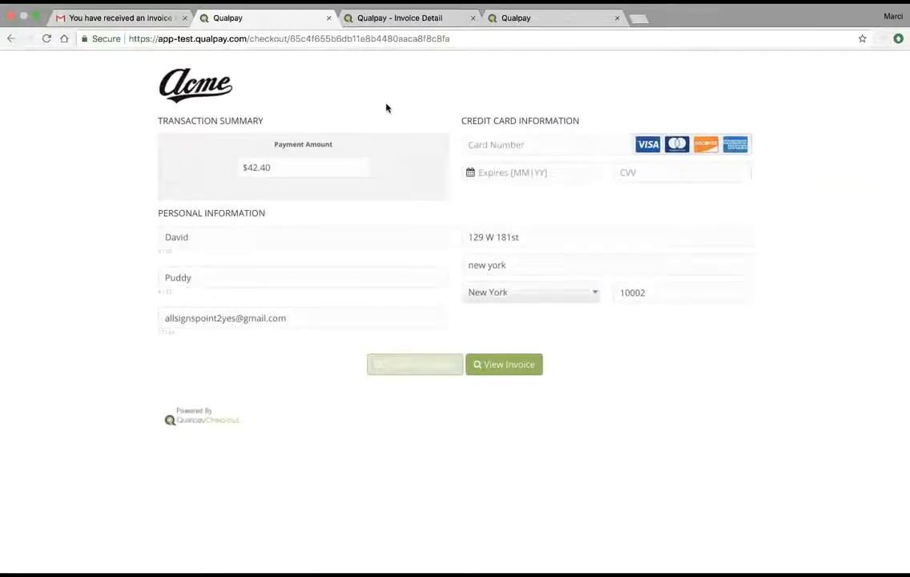
{"action": "left_click", "coordinate": [482, 145]}
{"action": "type", "text": "4"}
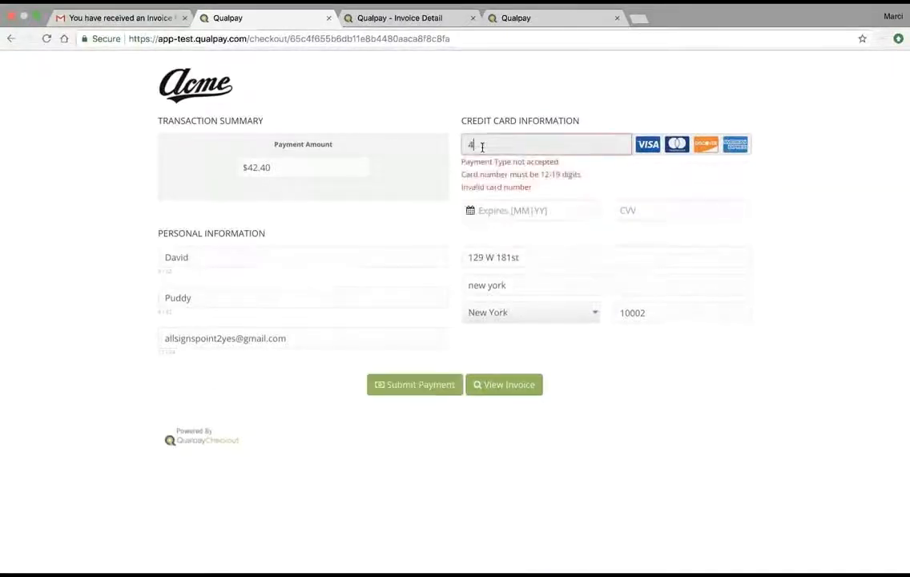
{"action": "type", "text": "11111111111"}
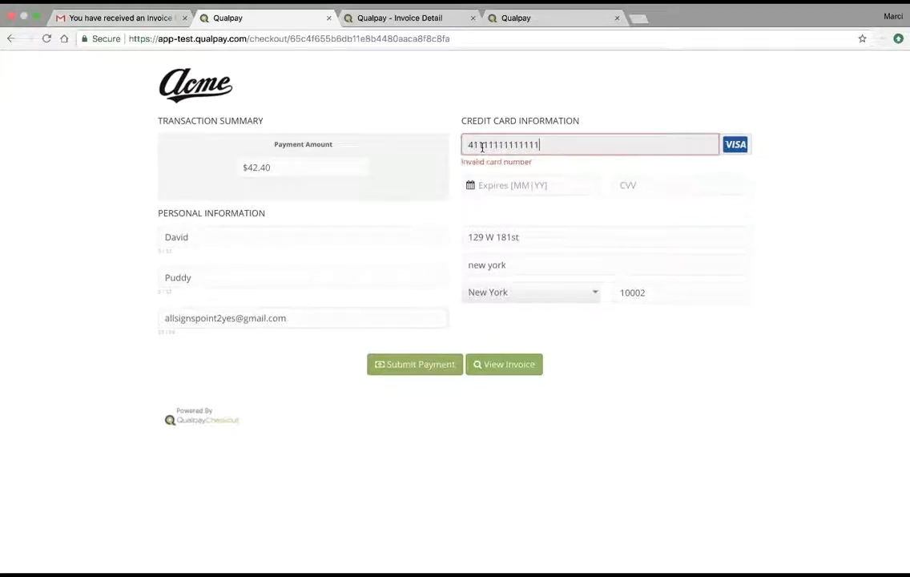
{"action": "type", "text": "11"}
{"action": "left_click", "coordinate": [485, 173]}
{"action": "type", "text": "12/18"}
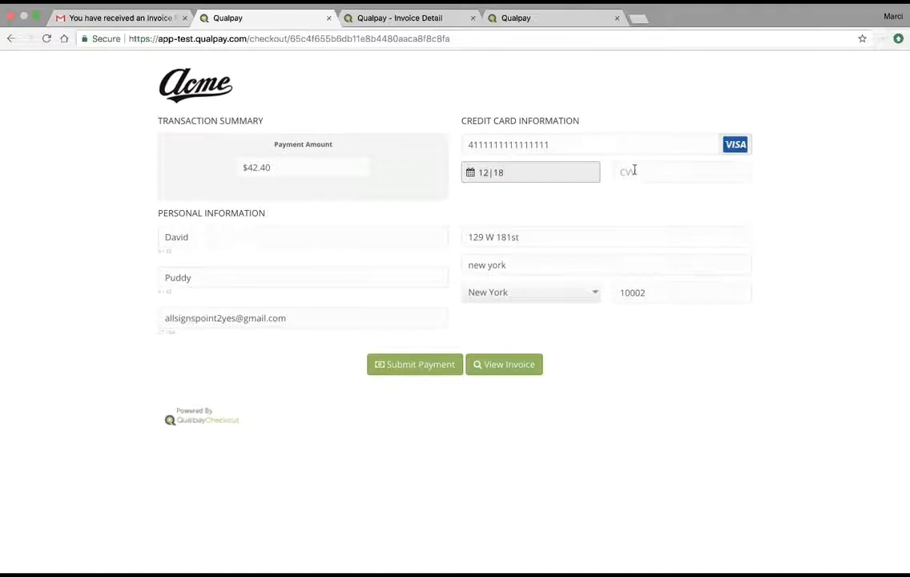
{"action": "left_click", "coordinate": [634, 171]}
{"action": "type", "text": "123"}
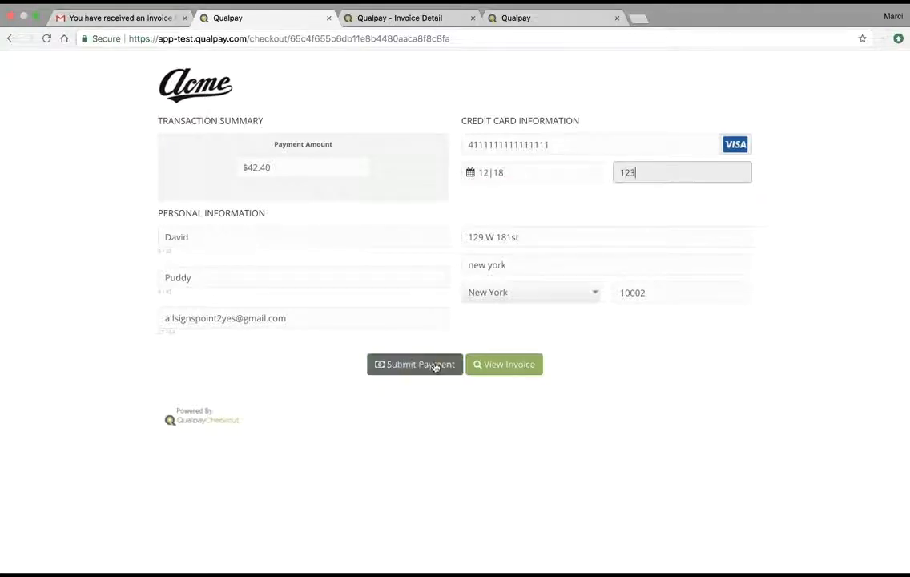
{"action": "left_click", "coordinate": [436, 367]}
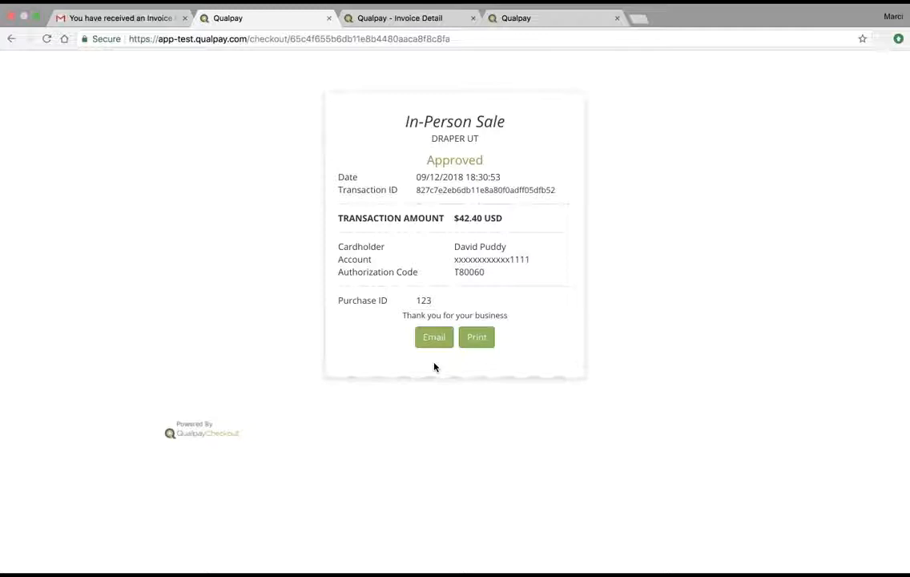
{"action": "left_click", "coordinate": [329, 18]}
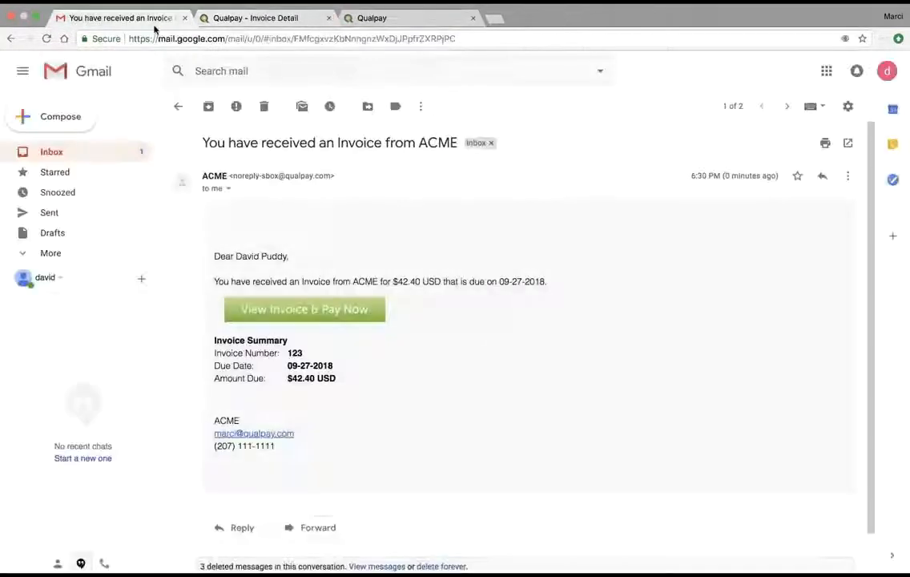
Step: Read the Wags payment receipt email in Gmail, then go back to Qualpay
{"action": "left_click", "coordinate": [54, 152]}
{"action": "left_click", "coordinate": [350, 170]}
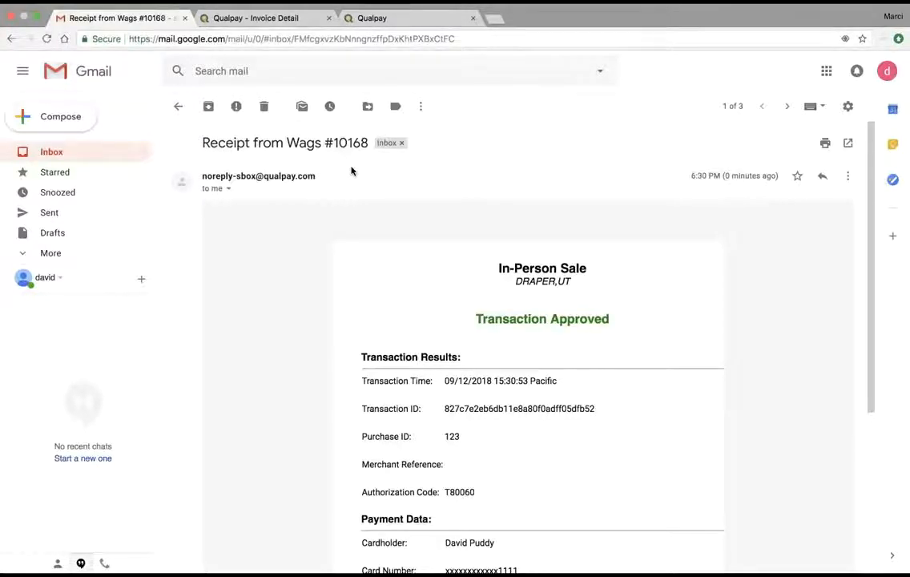
{"action": "left_click", "coordinate": [373, 21]}
Step: Confirm the customer's $42.40 invoice appears under the PAID invoices, then view the Subscriptions overview
{"action": "left_click", "coordinate": [278, 19]}
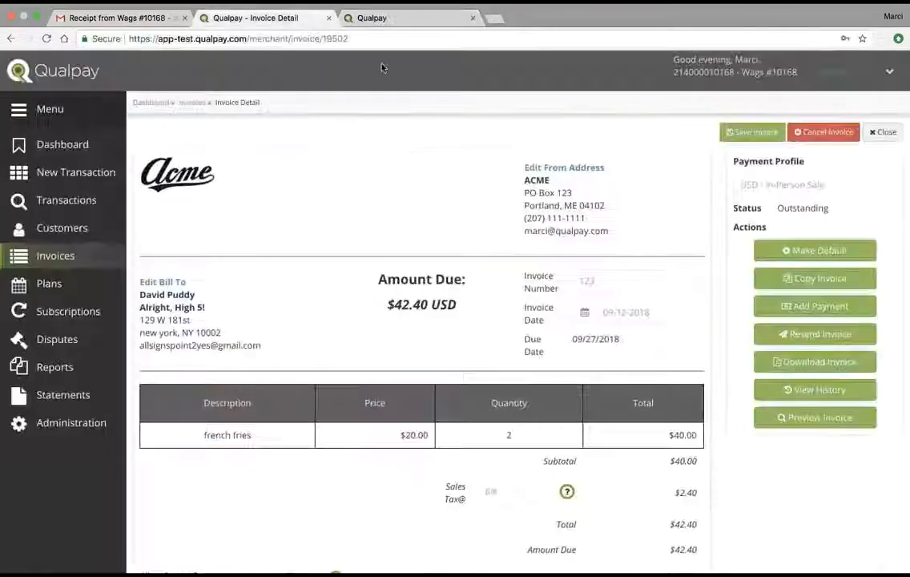
{"action": "left_click", "coordinate": [56, 256]}
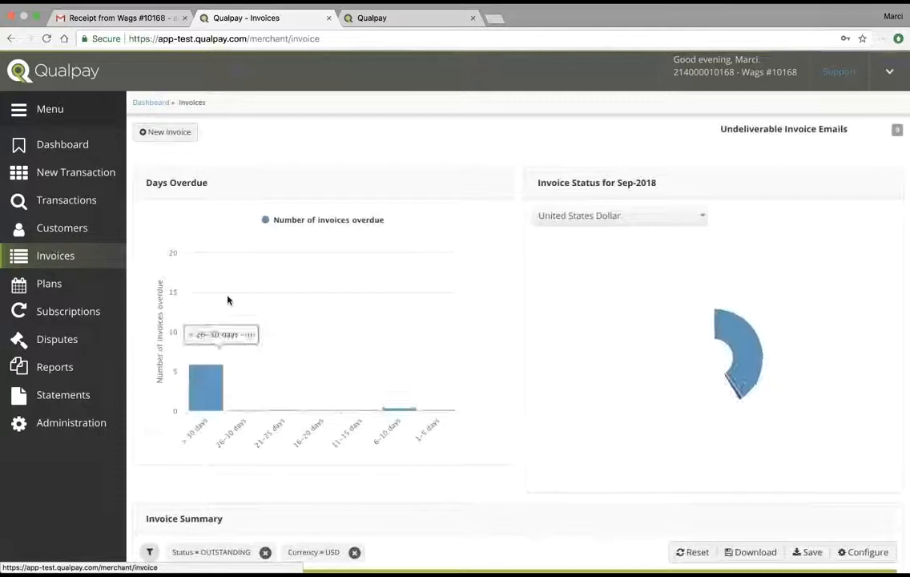
{"action": "mouse_move", "coordinate": [750, 292]}
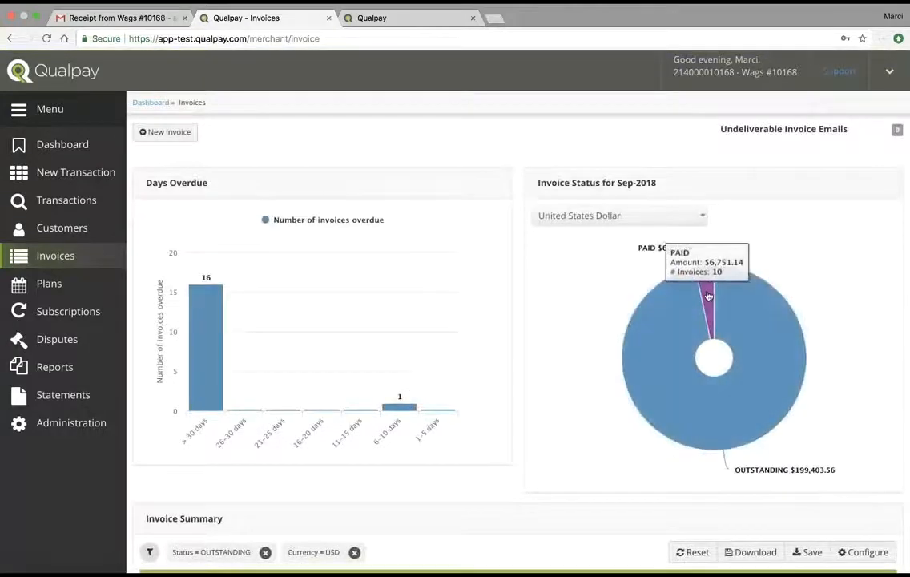
{"action": "left_click", "coordinate": [706, 300]}
{"action": "left_click", "coordinate": [556, 171]}
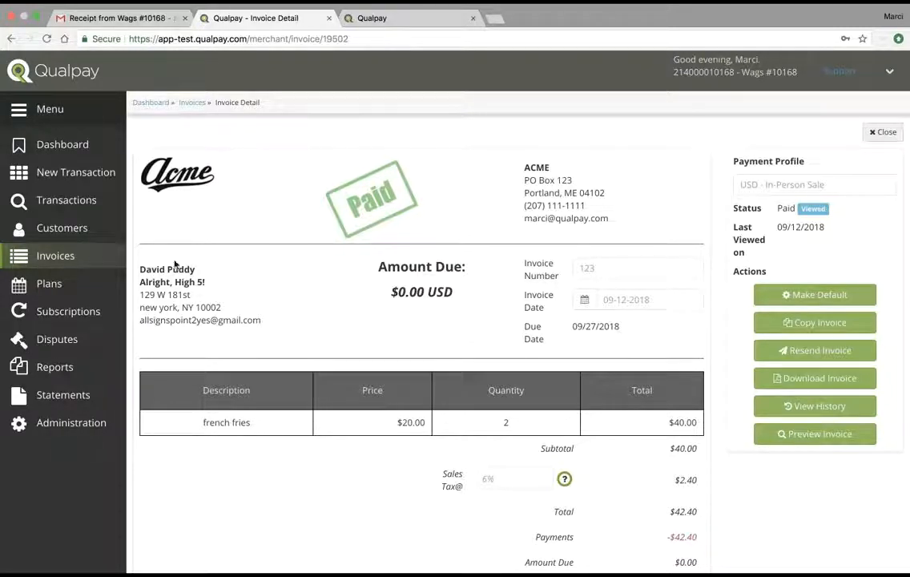
{"action": "left_click", "coordinate": [70, 315]}
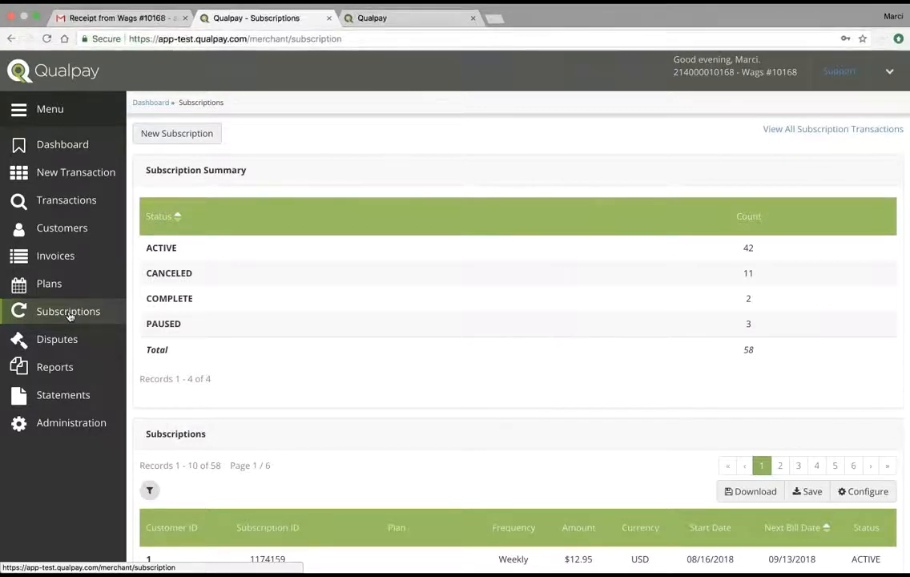
Step: Start a new subscription and pick the just-invoiced customer from the customer search
{"action": "left_click", "coordinate": [172, 134]}
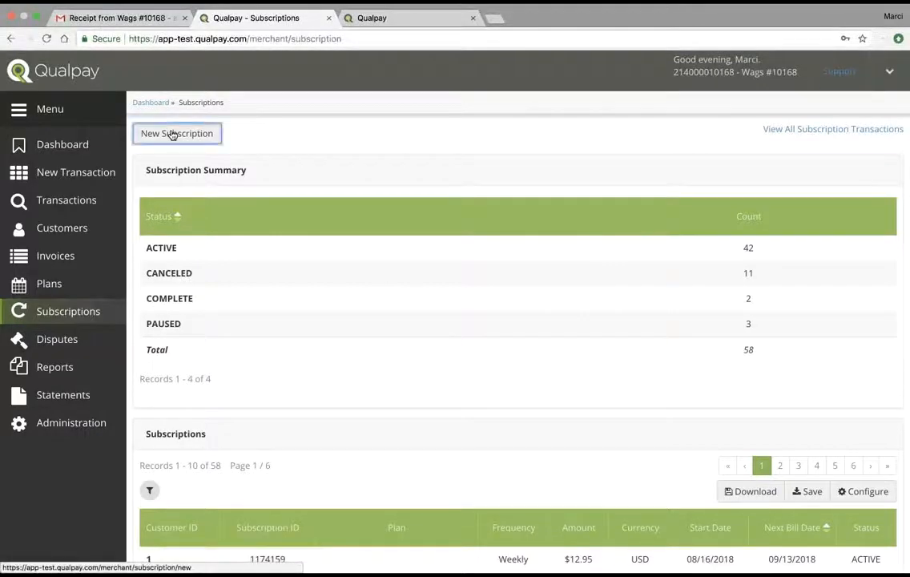
{"action": "left_click", "coordinate": [557, 181]}
{"action": "type", "text": "david"}
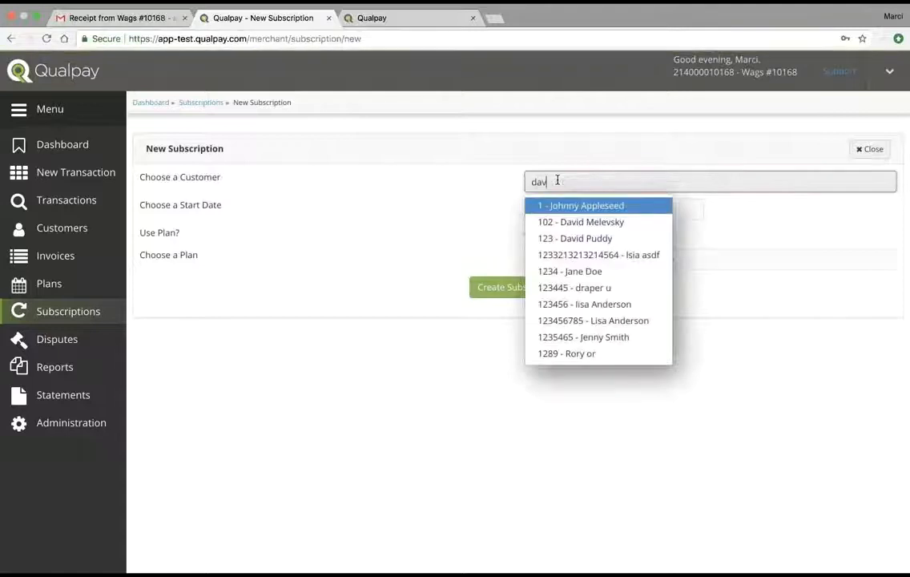
{"action": "key", "text": "BackSpace"}
{"action": "key", "text": "BackSpace"}
{"action": "key", "text": "BackSpace"}
{"action": "key", "text": "BackSpace"}
{"action": "key", "text": "BackSpace"}
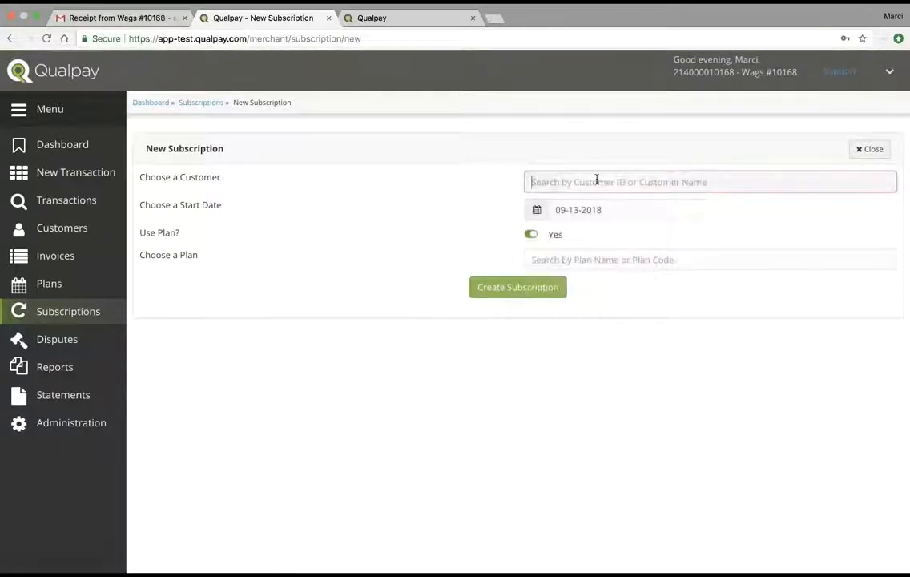
{"action": "type", "text": "dav"}
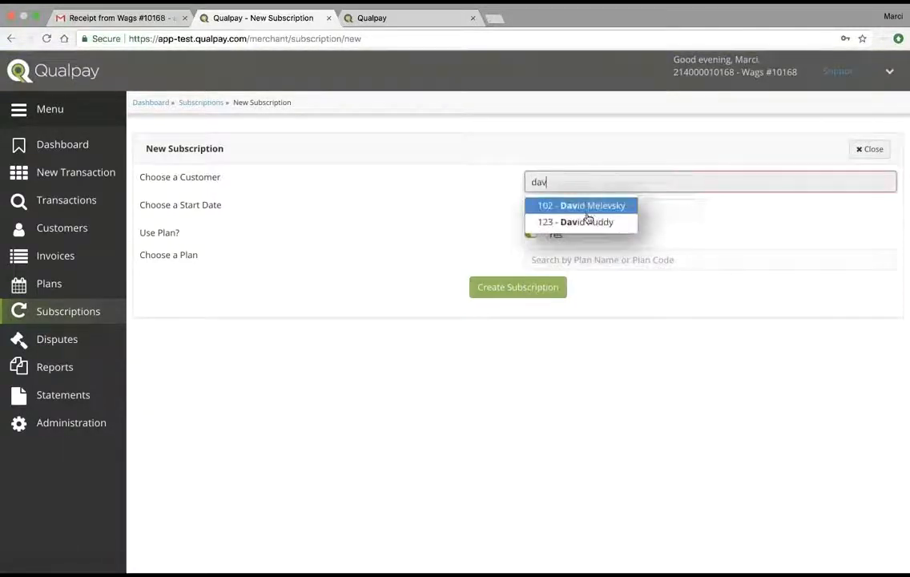
{"action": "left_click", "coordinate": [585, 223]}
{"action": "scroll", "coordinate": [526, 403], "scroll_direction": "down", "scroll_amount": 2}
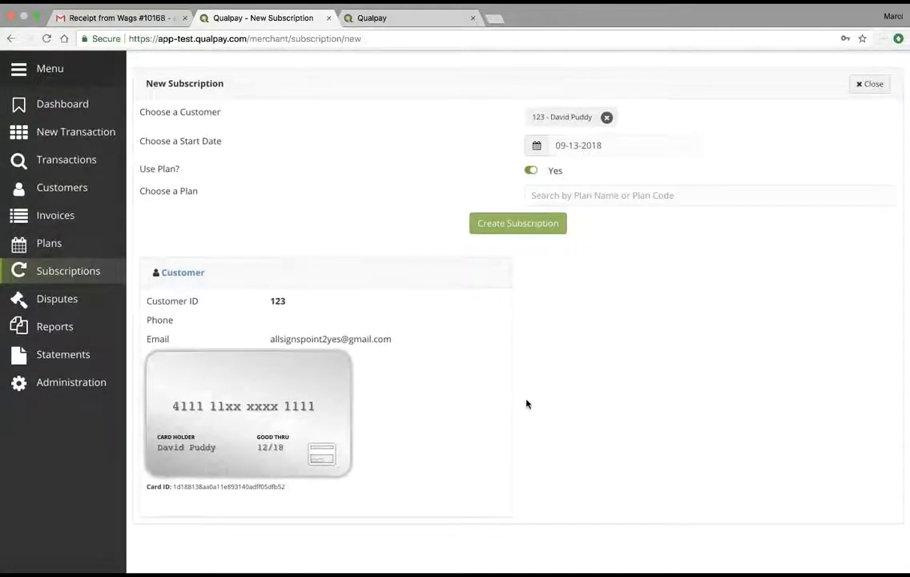
{"action": "scroll", "coordinate": [526, 403], "scroll_direction": "up", "scroll_amount": 2}
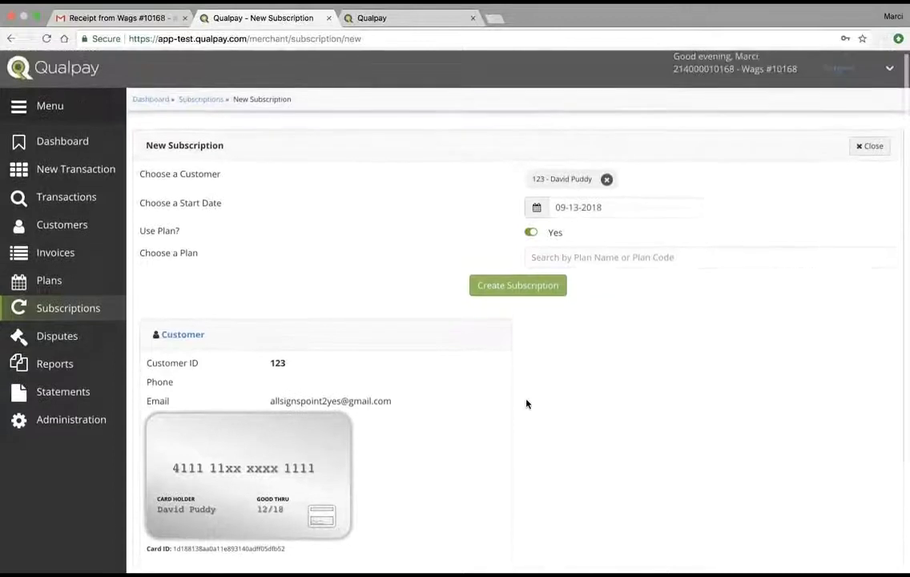
Step: Select the '10 - Coffee Club Test' plan ($49.00 USD monthly) for the subscription
{"action": "left_click", "coordinate": [531, 234]}
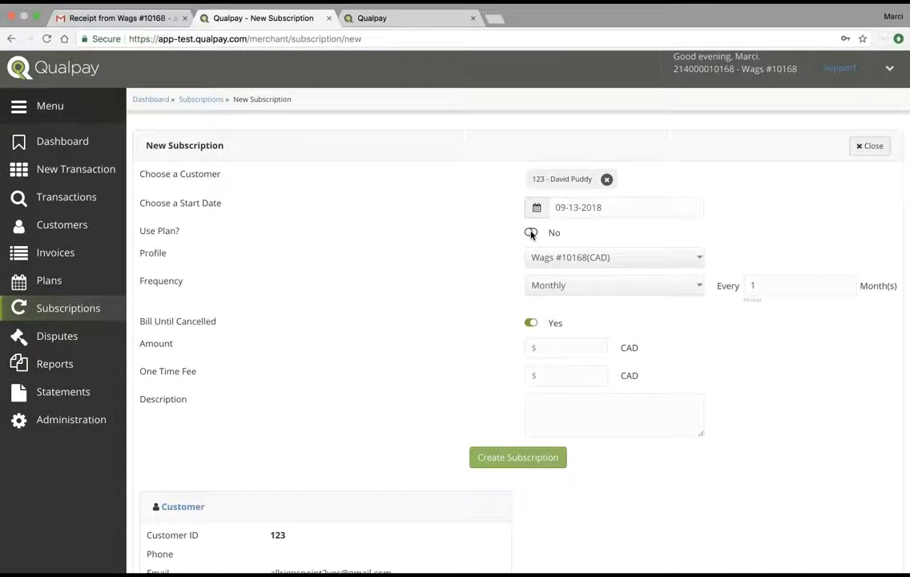
{"action": "left_click", "coordinate": [607, 289]}
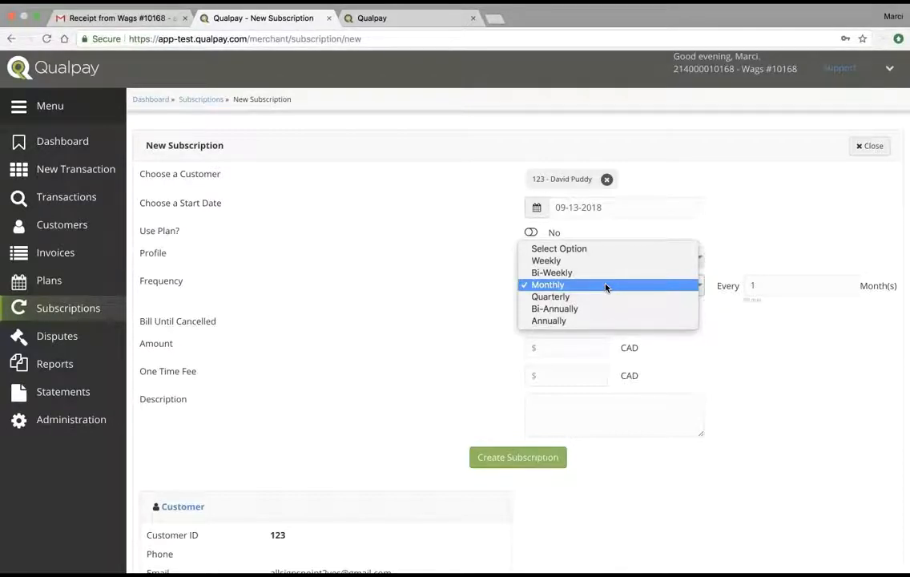
{"action": "left_click", "coordinate": [644, 233]}
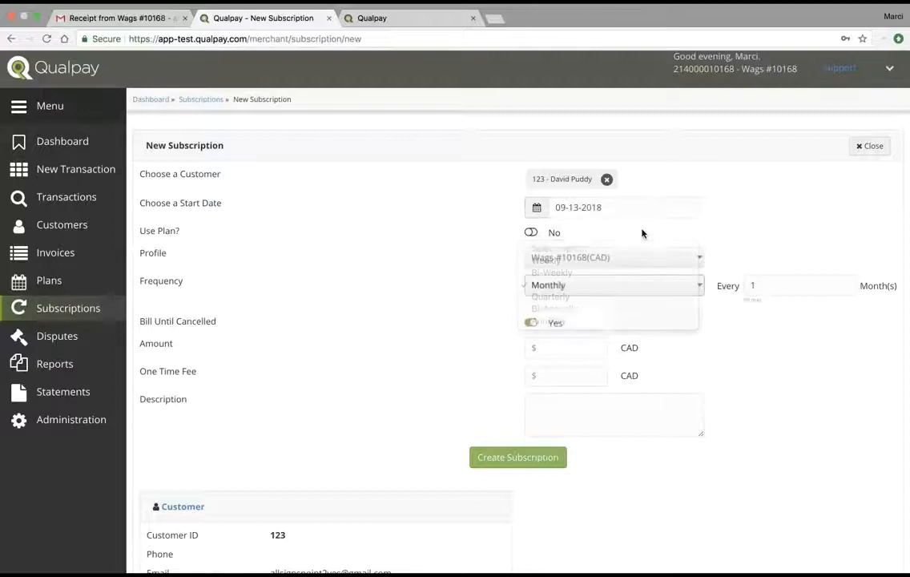
{"action": "left_click", "coordinate": [532, 233]}
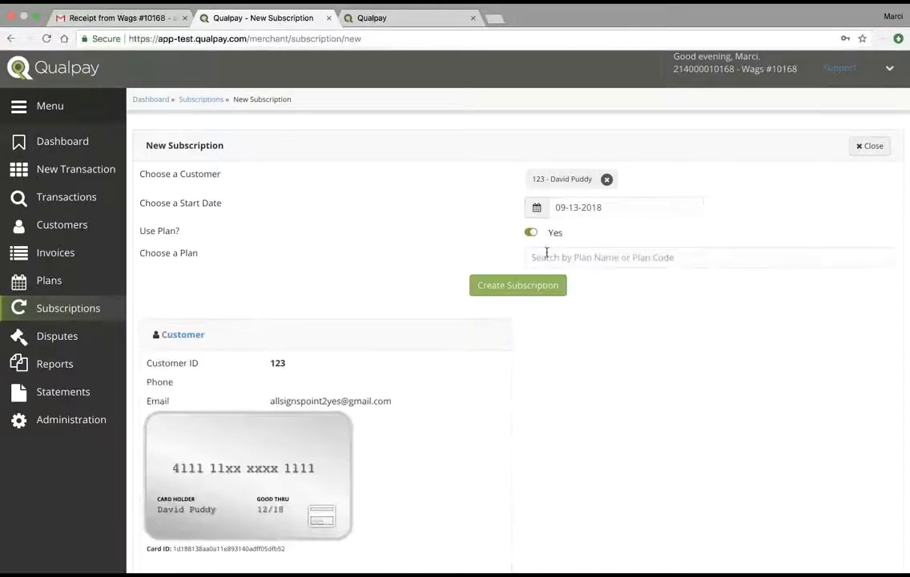
{"action": "left_click", "coordinate": [547, 254]}
{"action": "type", "text": "coffe"}
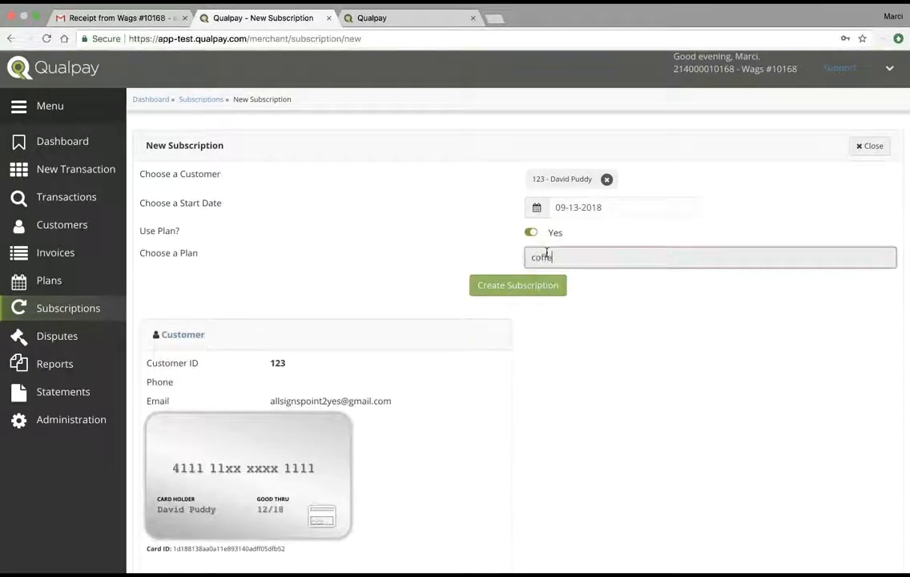
{"action": "left_click", "coordinate": [565, 282]}
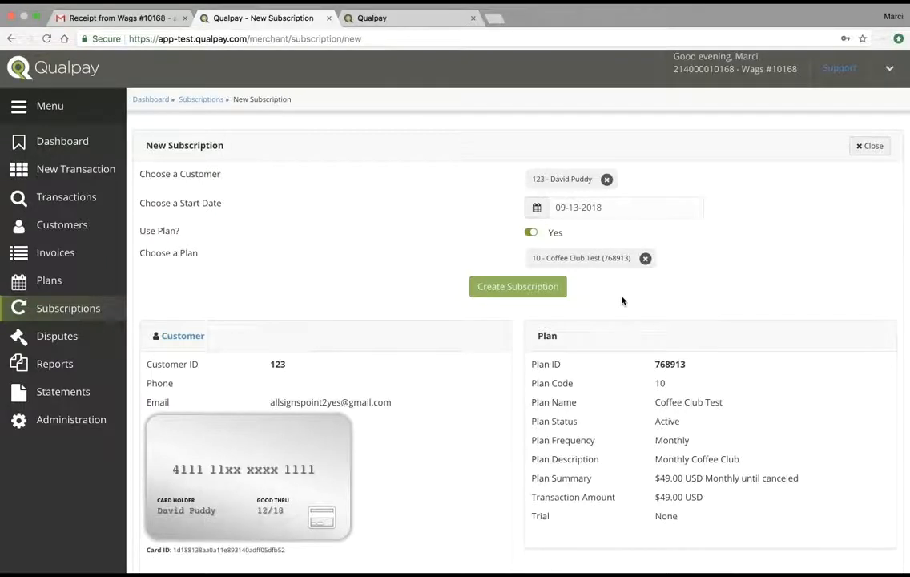
Step: Create the Coffee Club subscription, bringing the list to 59 total and 43 active
{"action": "left_click", "coordinate": [538, 288]}
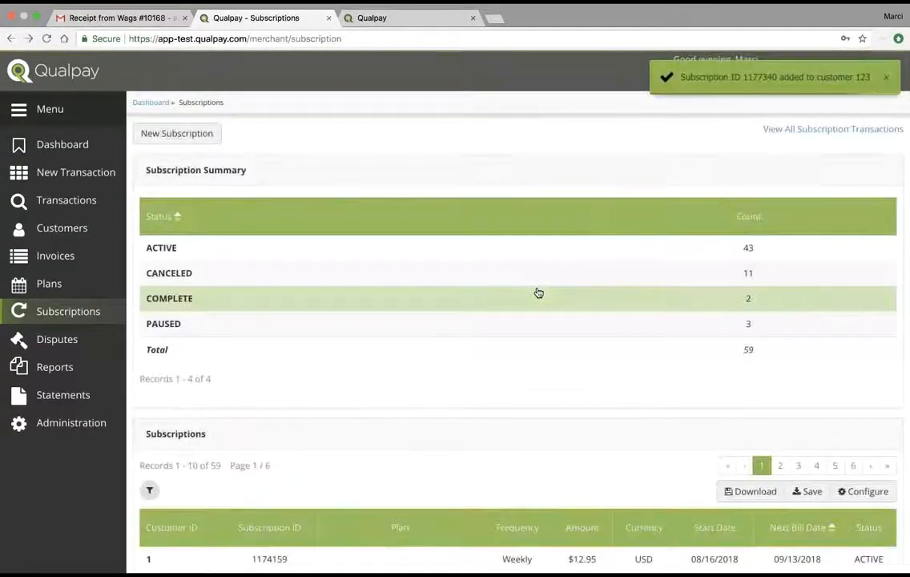